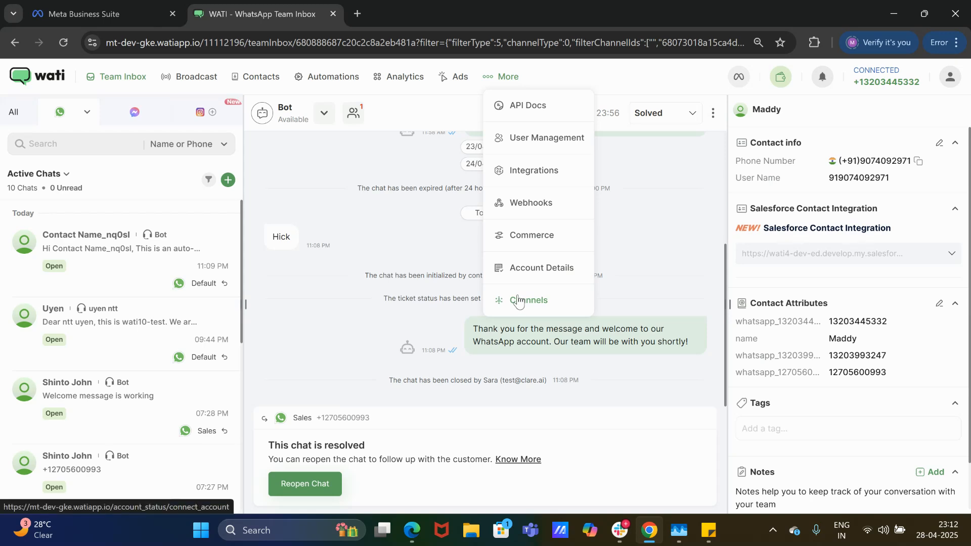
Open Channels to view the WhatsApp account's connection status.
click(519, 301)
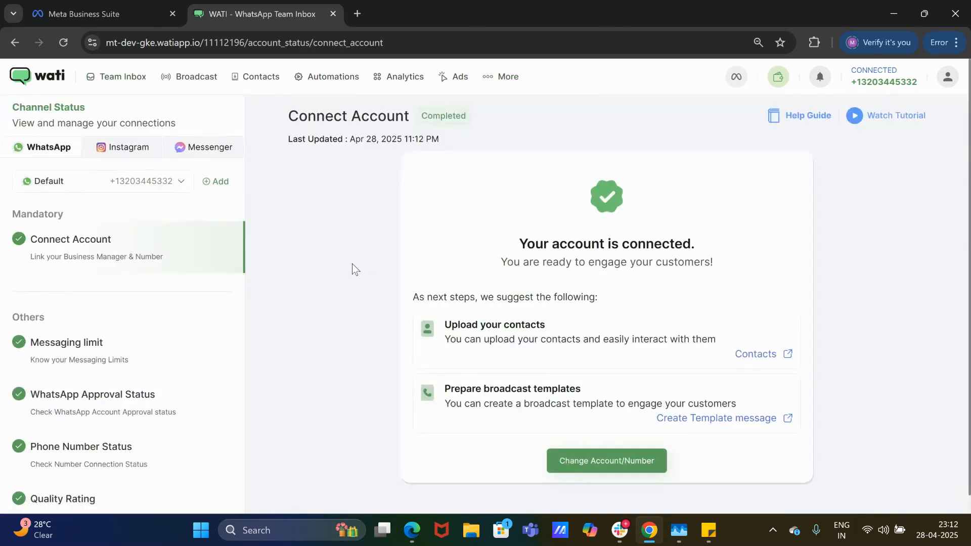
Add a new WhatsApp number channel named 'Sales' and create it.
click(213, 187)
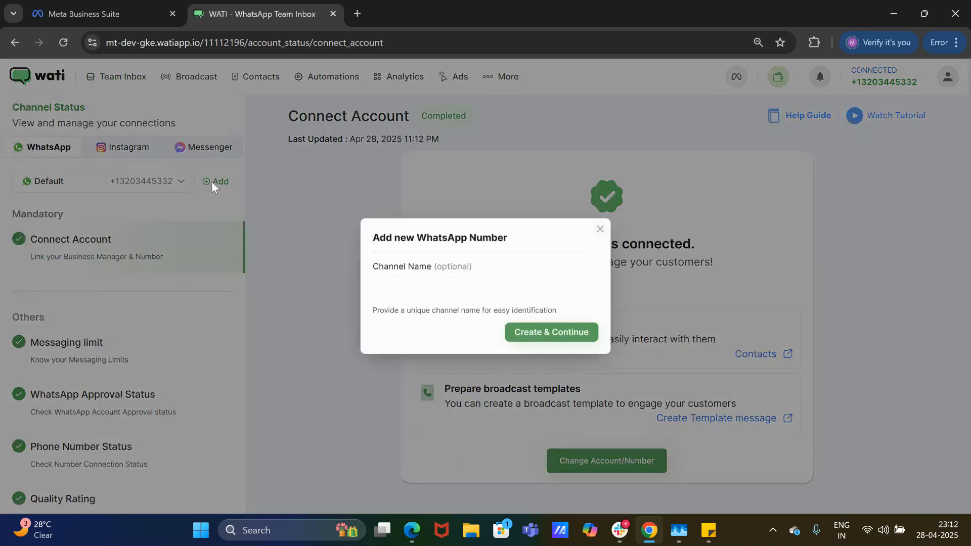
click(401, 293)
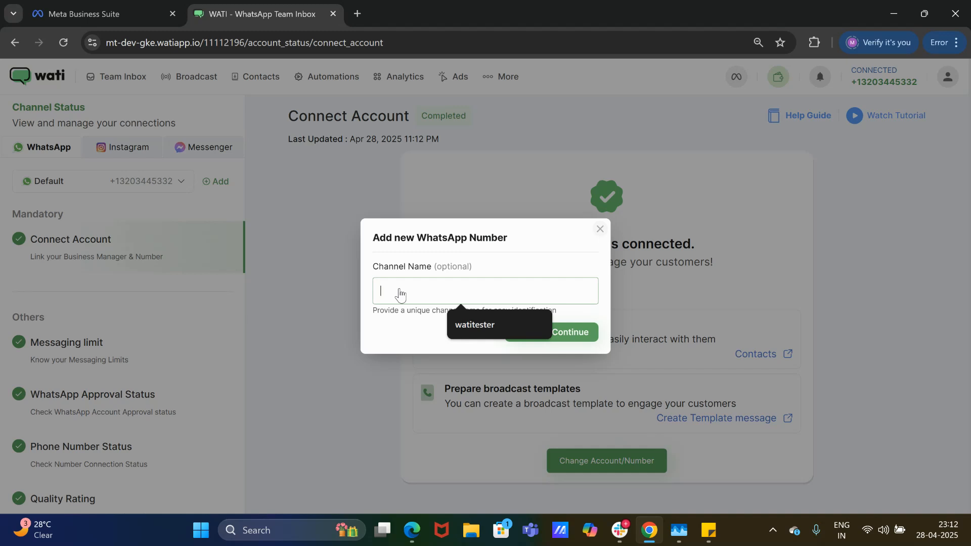
text(Sa)
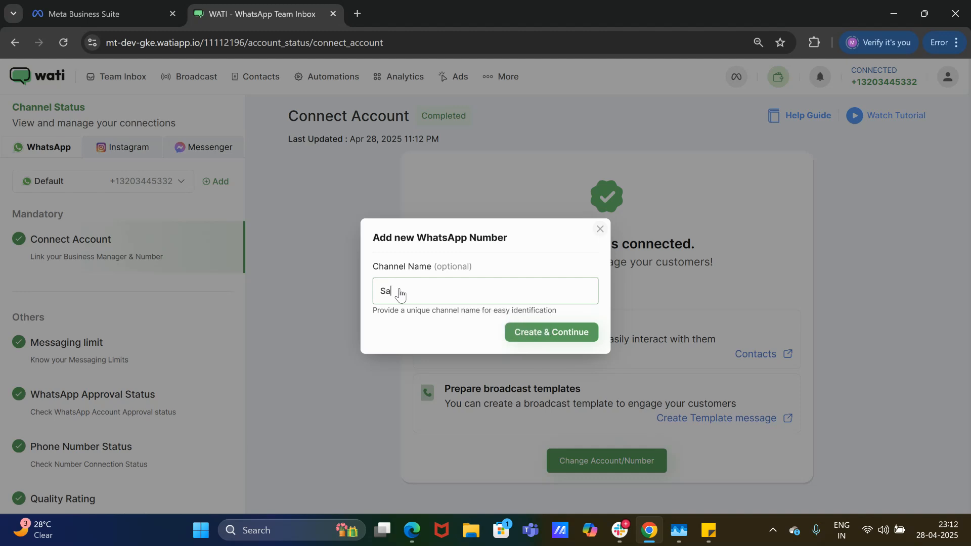
text(les)
click(538, 334)
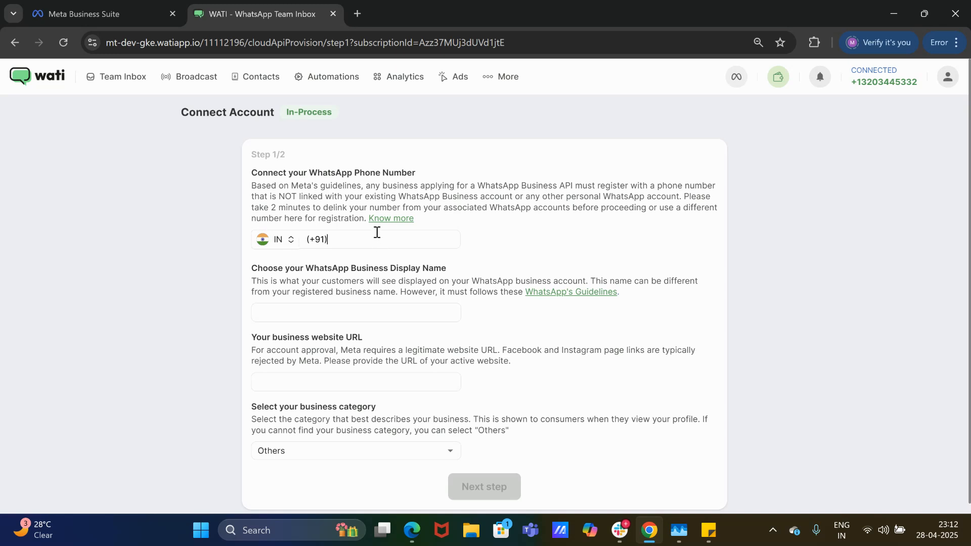
Replace the preset India country code with the new US phone number.
click(377, 232)
key(BackSpace)
key(BackSpace)
key(BackSpace)
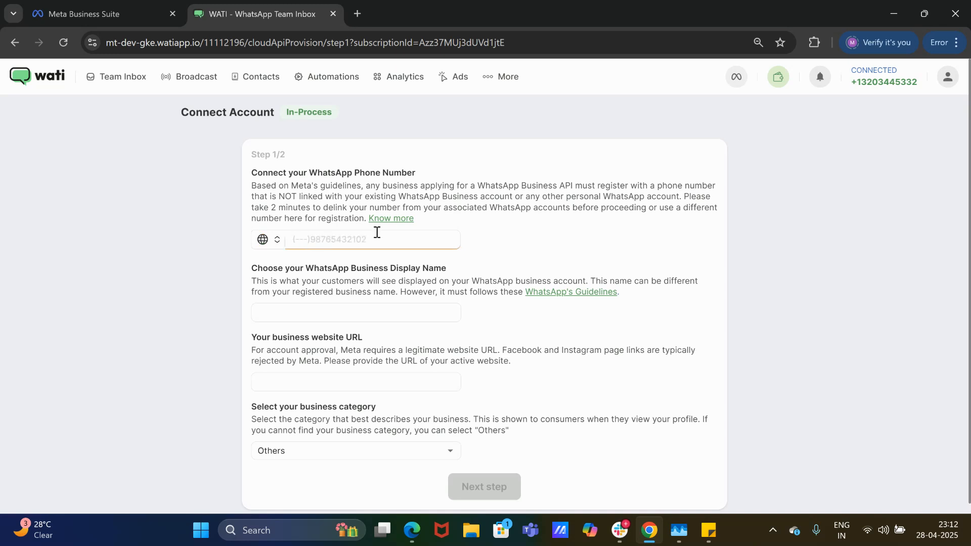
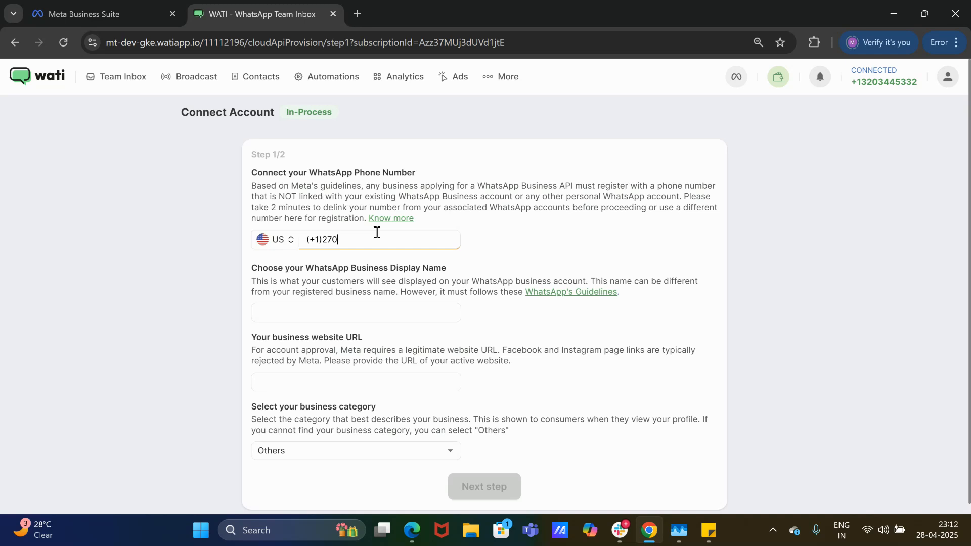
click(332, 314)
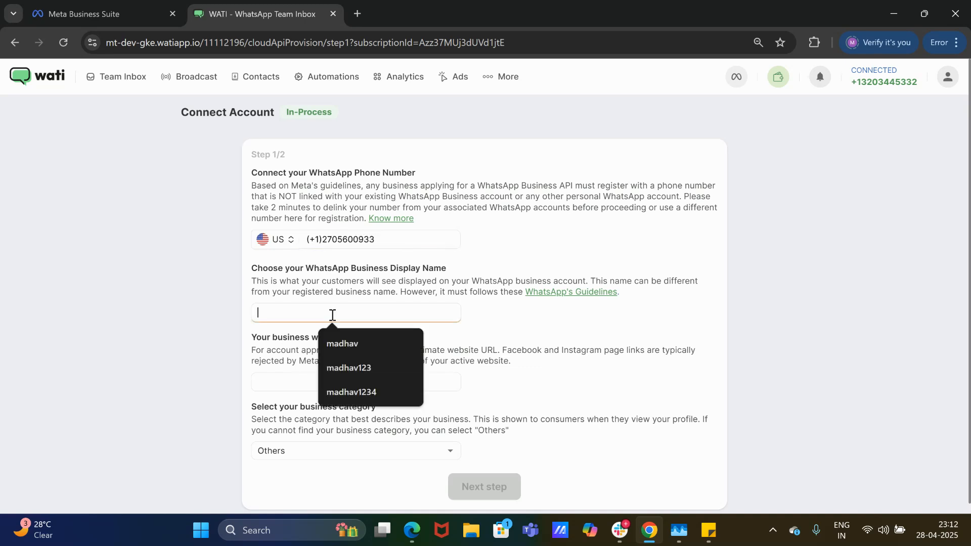
click(351, 367)
click(348, 391)
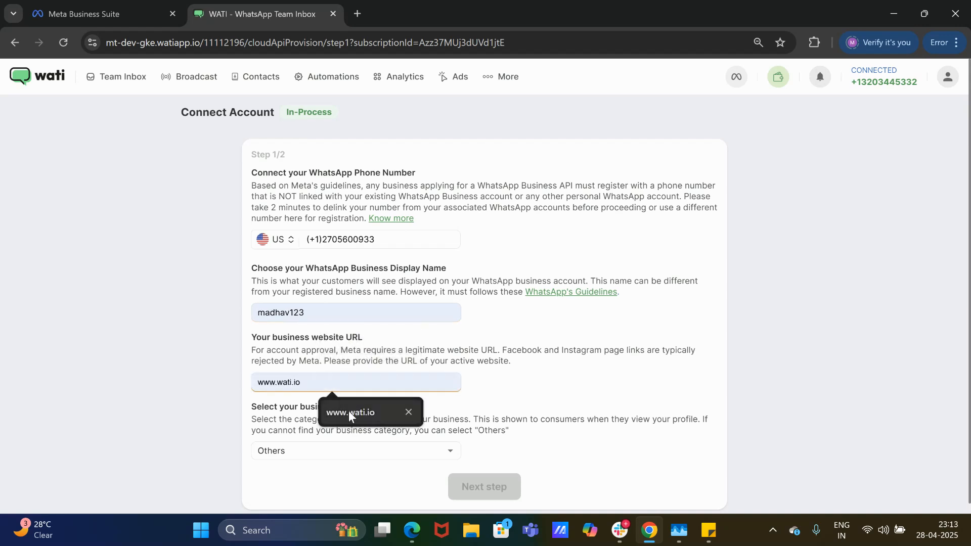
click(348, 411)
click(468, 488)
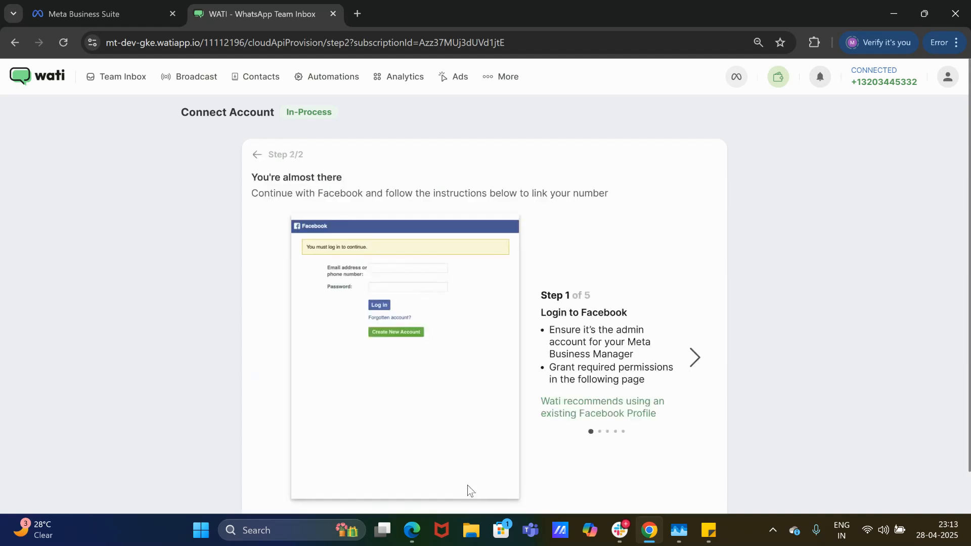
scroll(678, 447, down, 1)
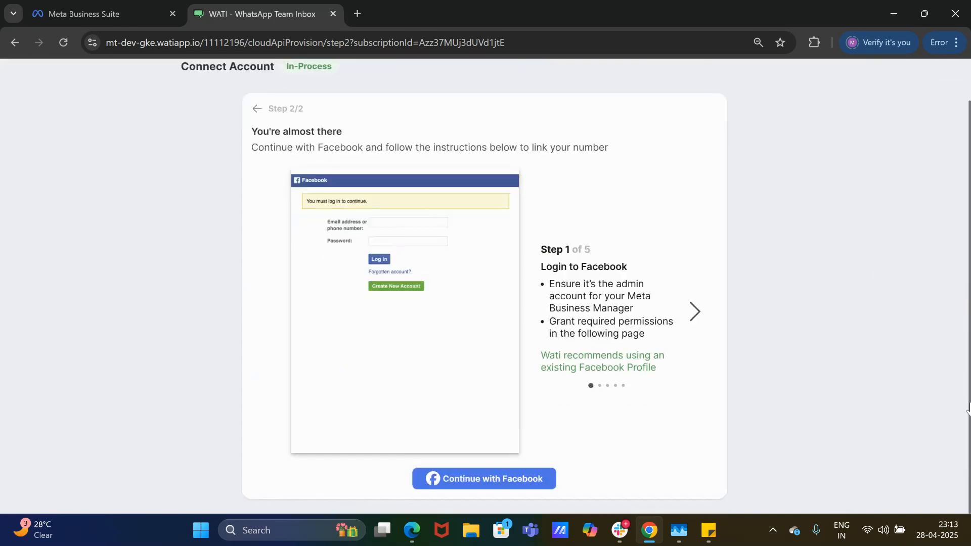
Sign in with Facebook and select the WATI Support Test business portfolio.
click(517, 478)
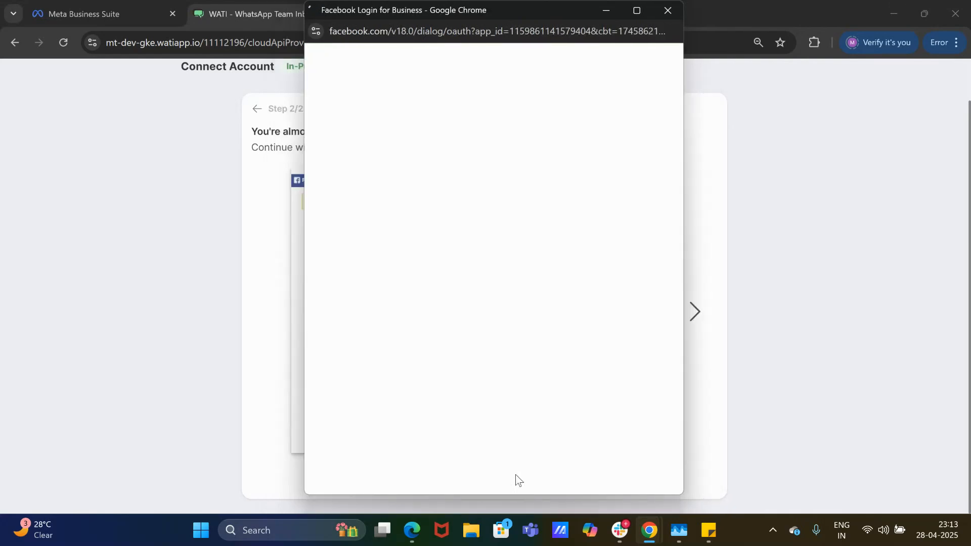
click(614, 301)
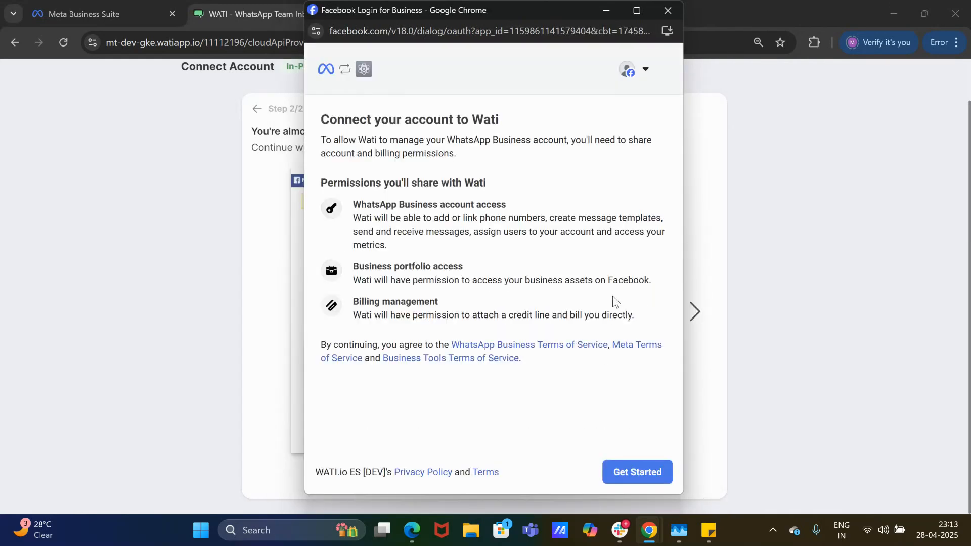
click(637, 470)
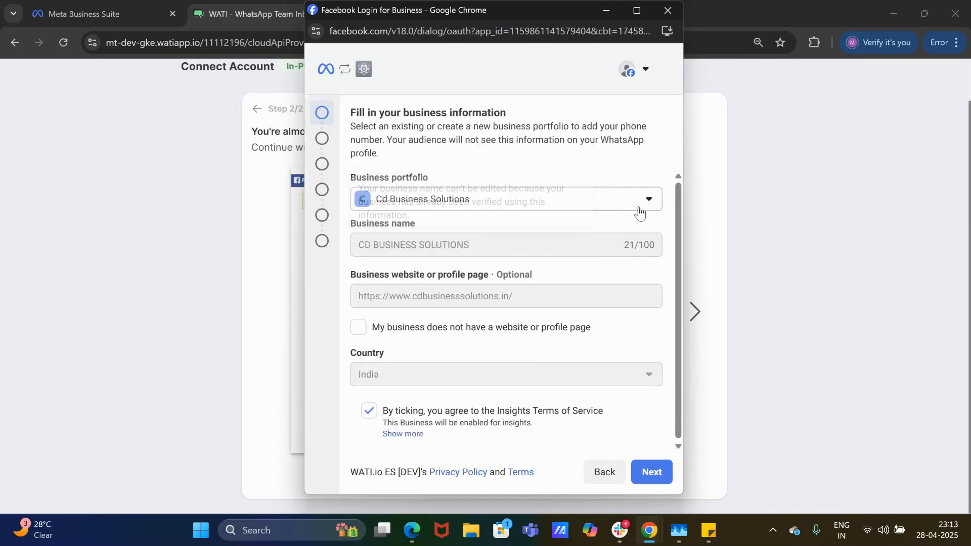
click(643, 204)
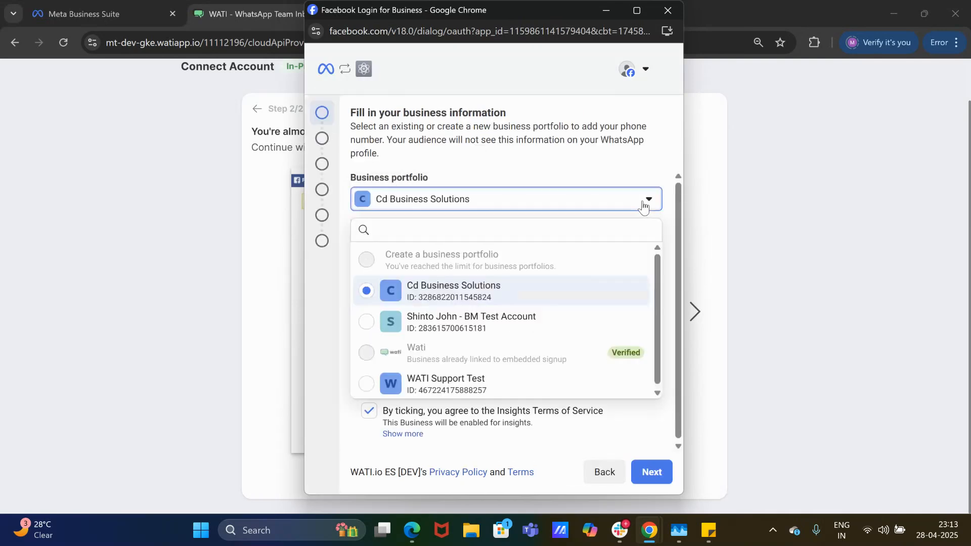
click(560, 385)
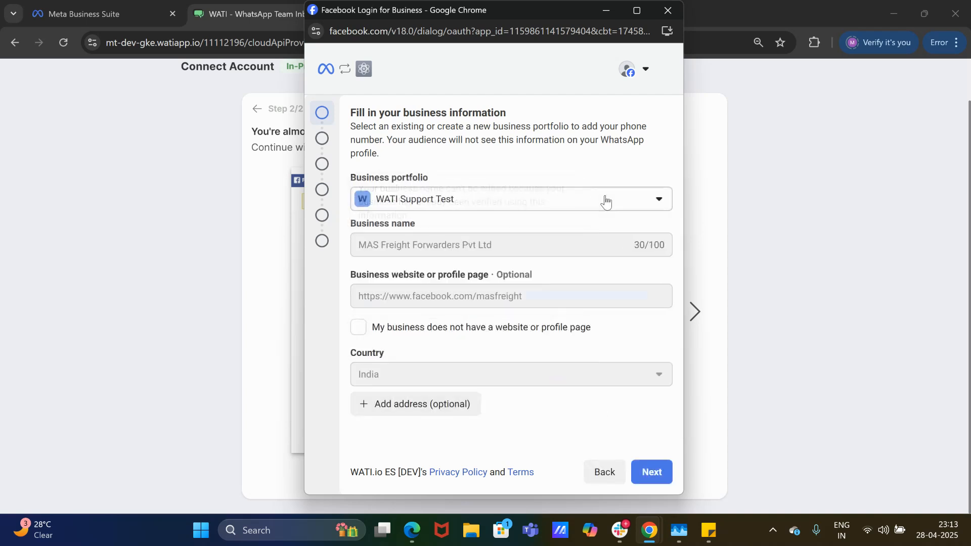
click(652, 475)
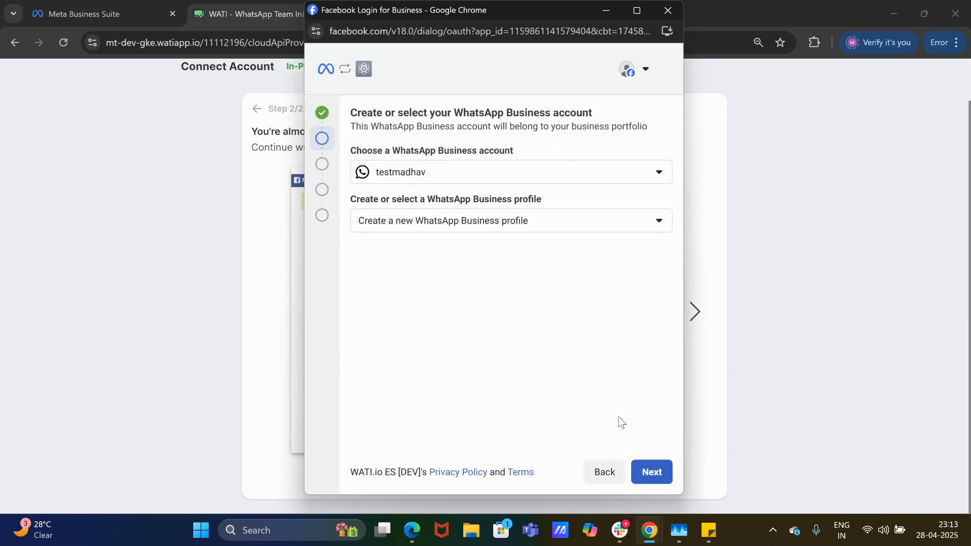
Choose to create a new WhatsApp Business account and advance to the profile step.
click(540, 180)
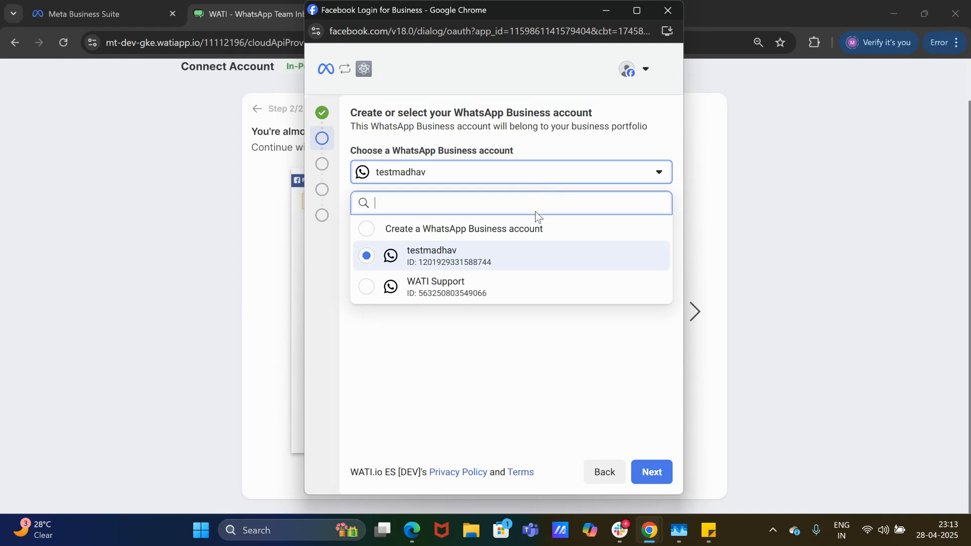
click(532, 229)
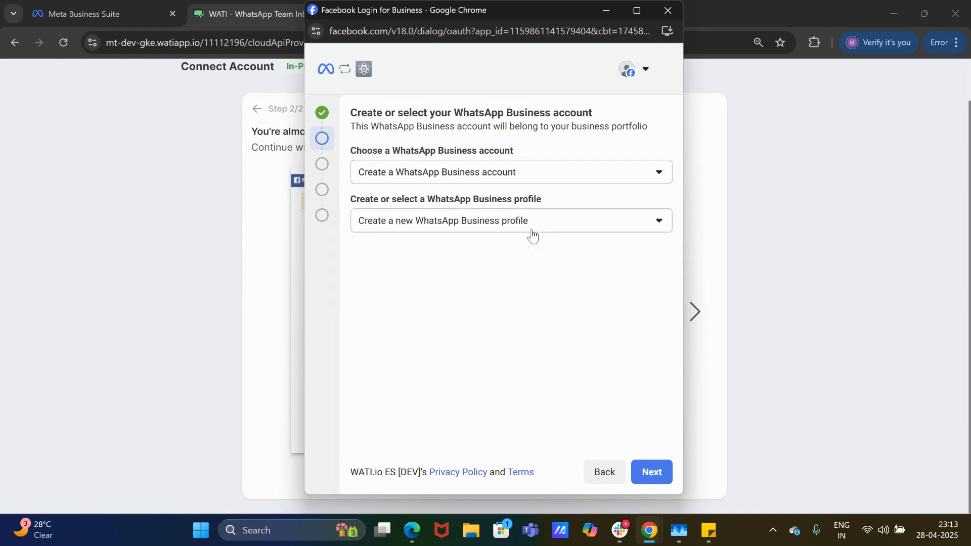
click(649, 470)
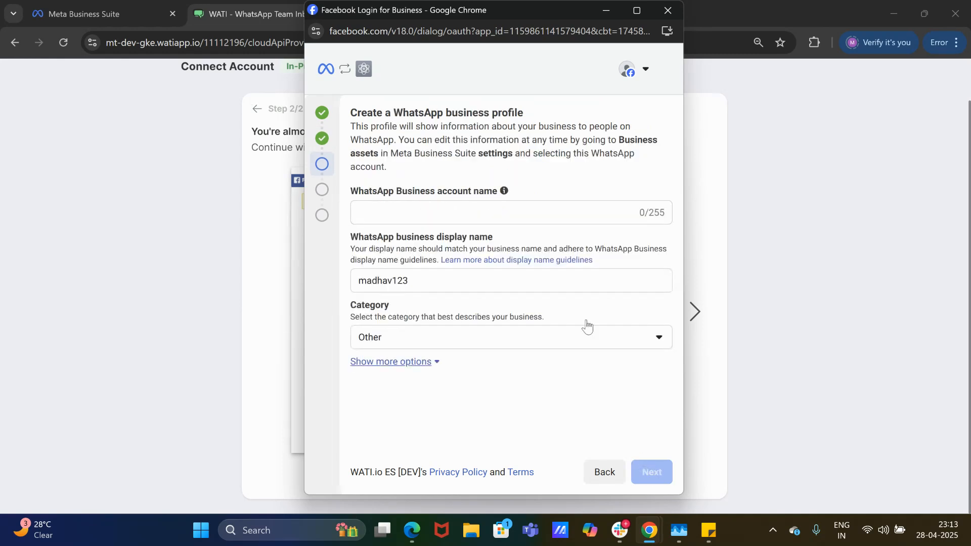
Name the WhatsApp Business account 'ee', choose Add a new number, and close the Facebook window.
click(554, 211)
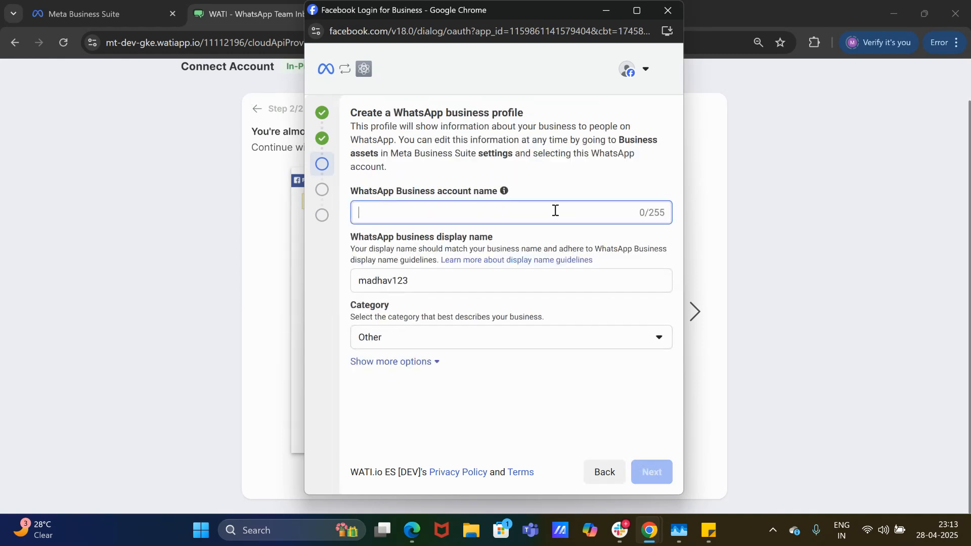
text(ee)
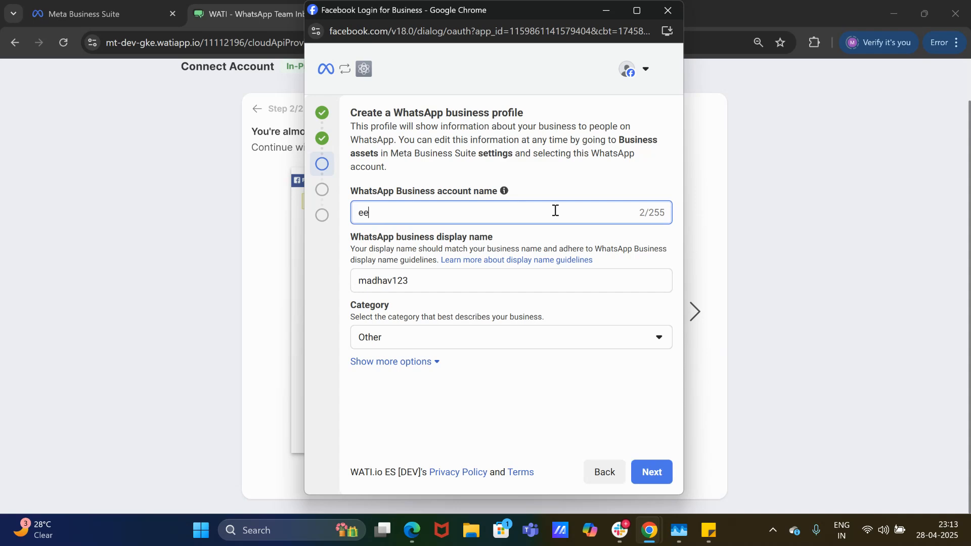
click(656, 476)
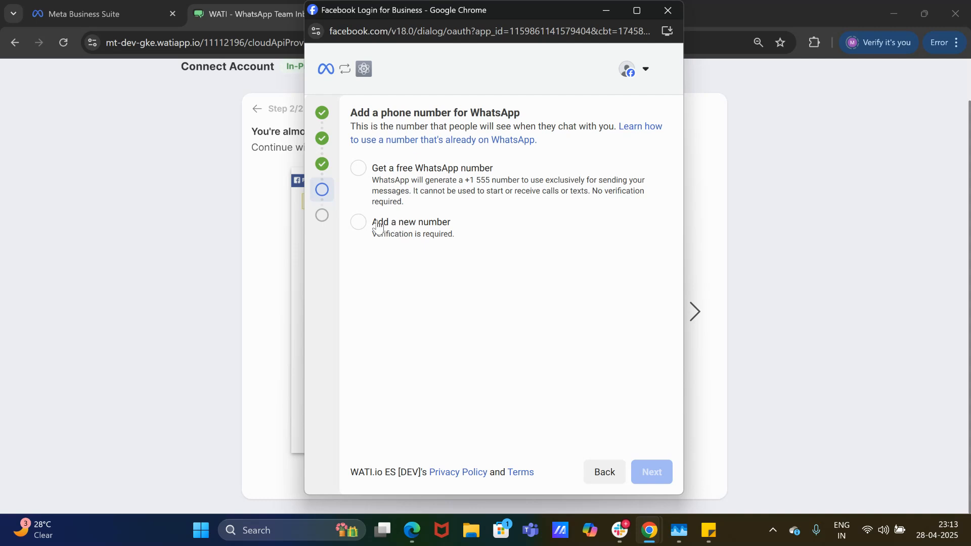
click(359, 223)
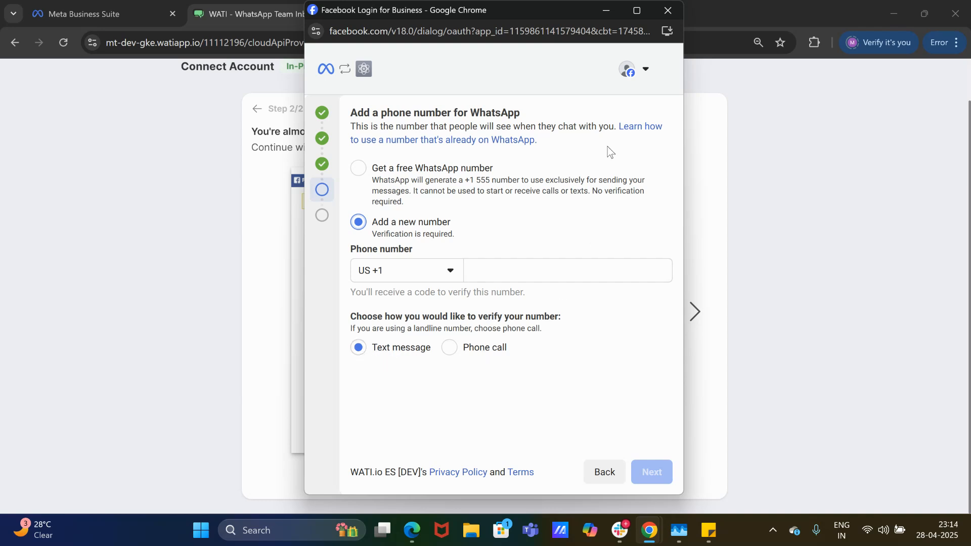
click(666, 10)
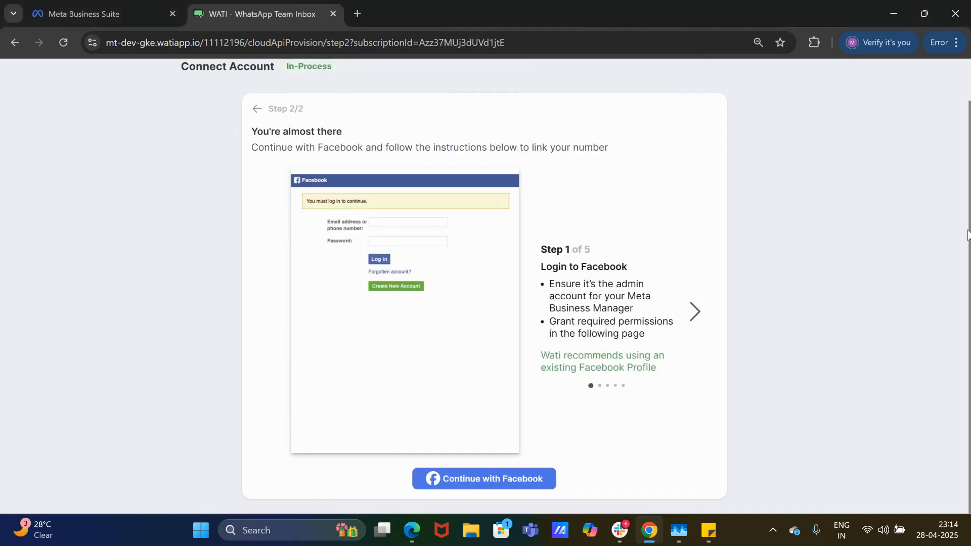
Return to Channel Status and list the Default, Support, Sales and WATI Support numbers.
drag(969, 236, 967, 160)
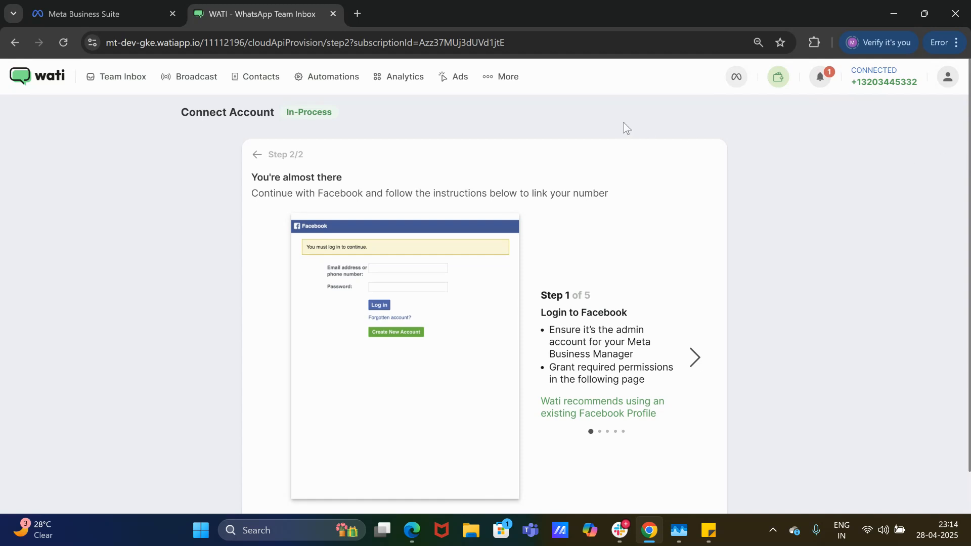
click(491, 74)
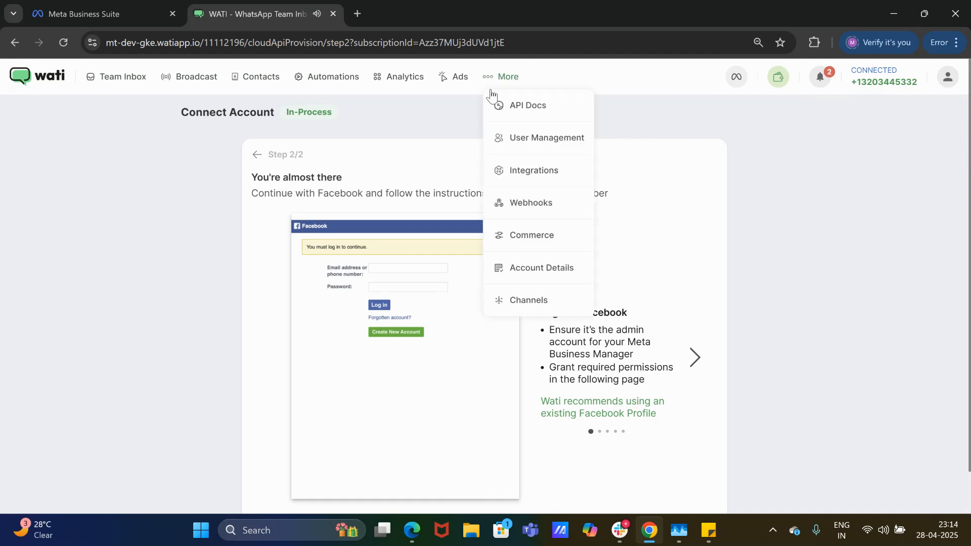
click(504, 294)
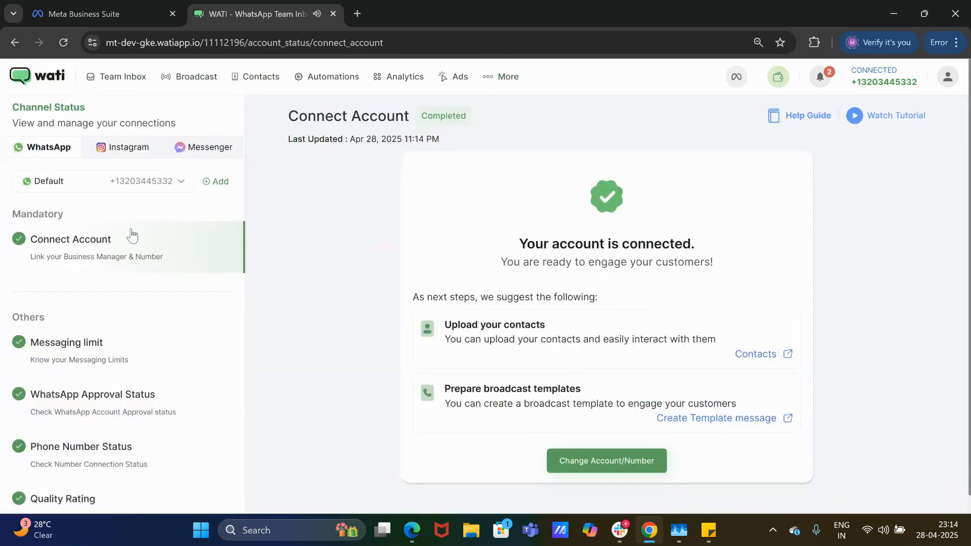
click(173, 191)
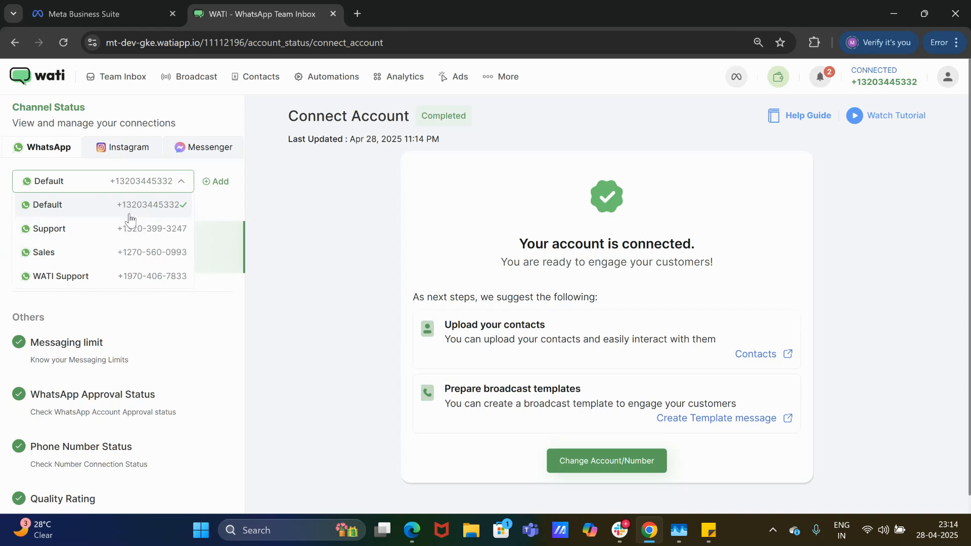
Check the Support number's messaging limit and WhatsApp approval status.
click(126, 238)
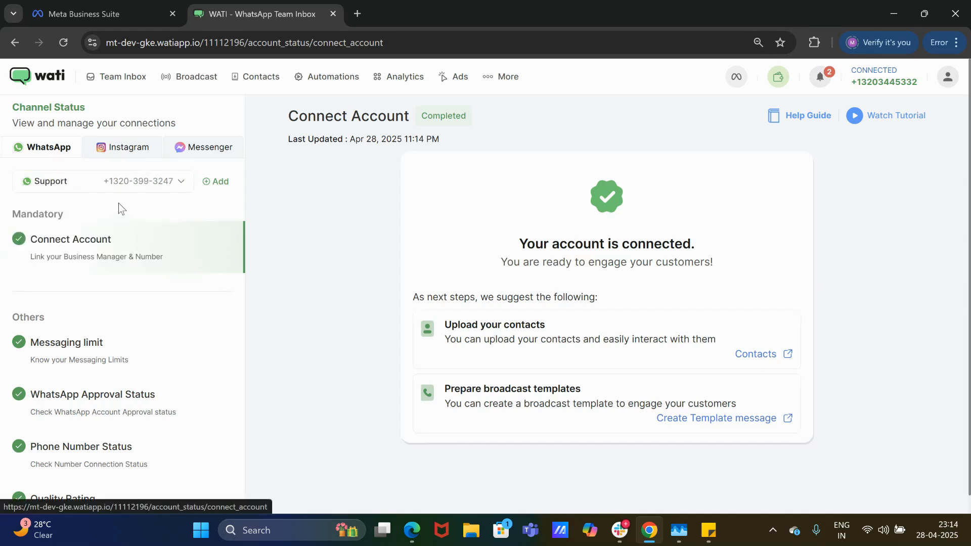
click(91, 361)
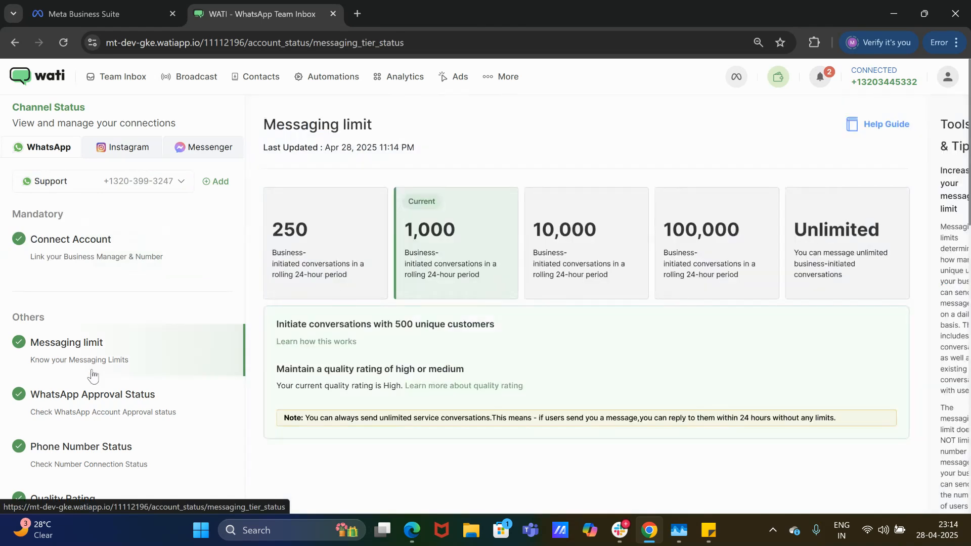
click(100, 423)
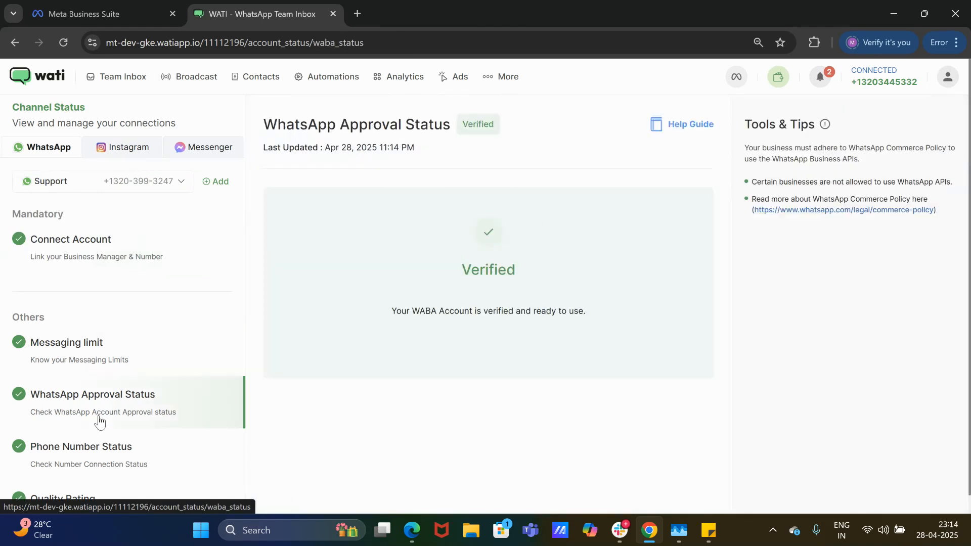
Check the Sales number's messaging limit and its Verified approval status.
click(127, 190)
click(119, 252)
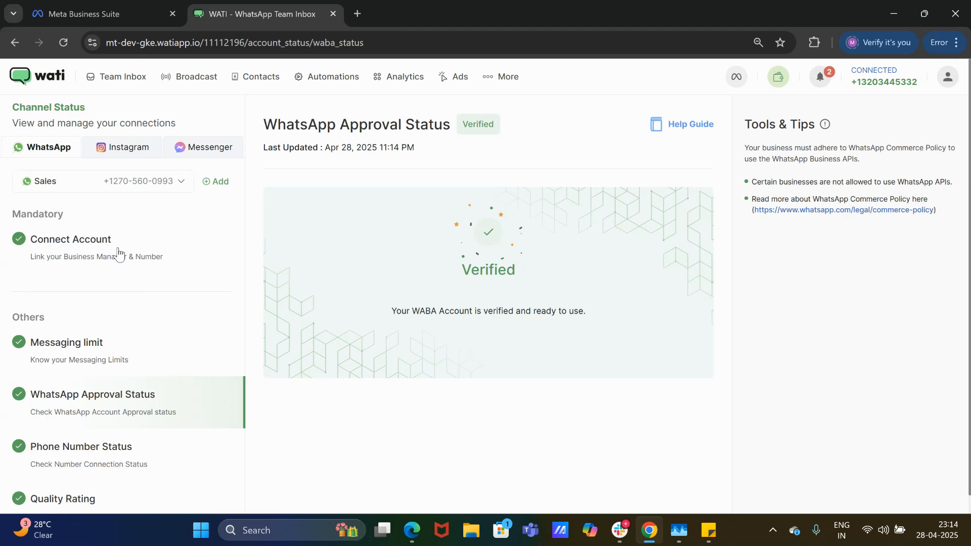
click(118, 361)
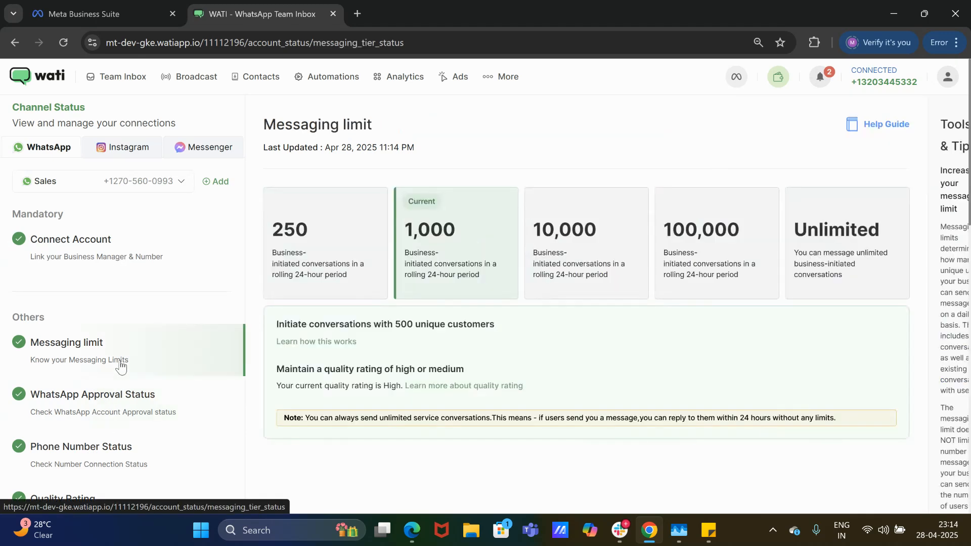
click(122, 418)
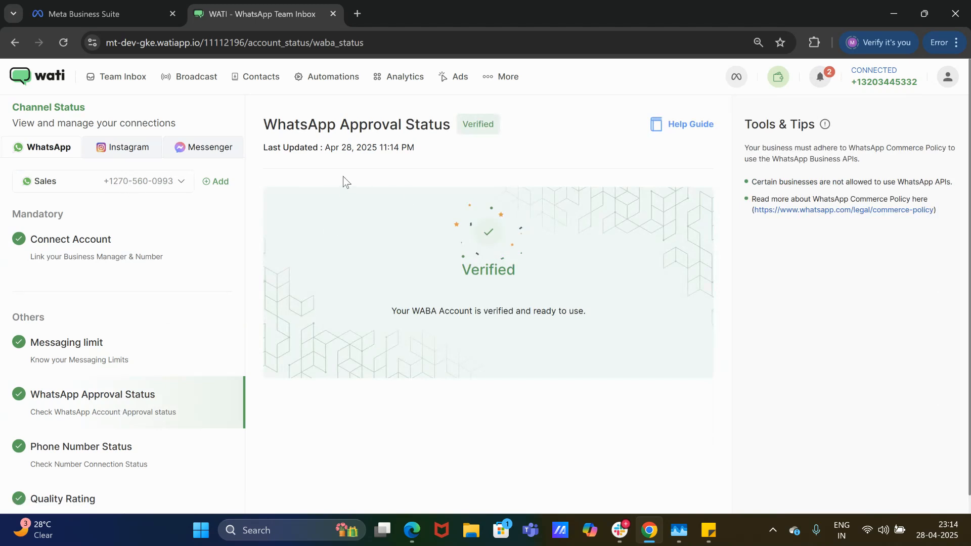
Open the Team Inbox on the WhatsApp tab and check the number filter list.
click(139, 87)
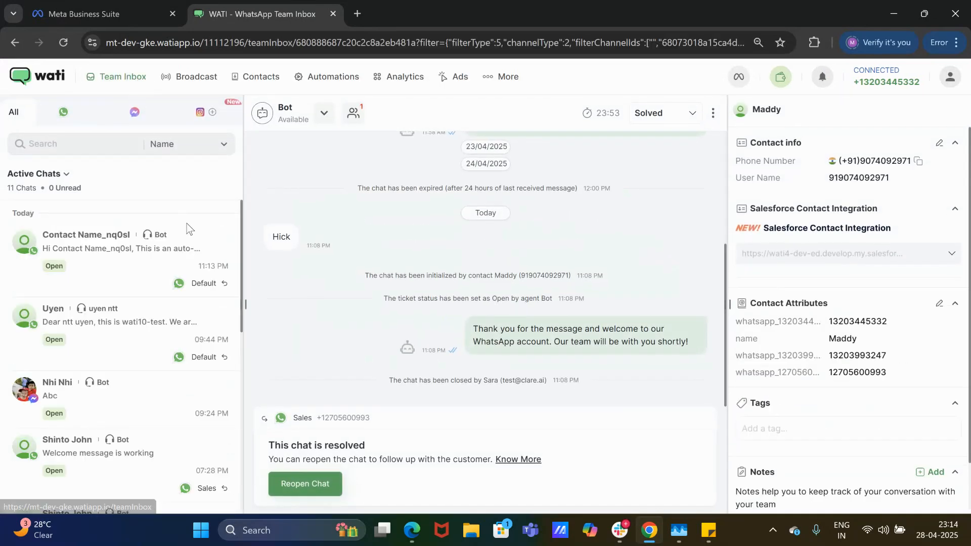
click(80, 121)
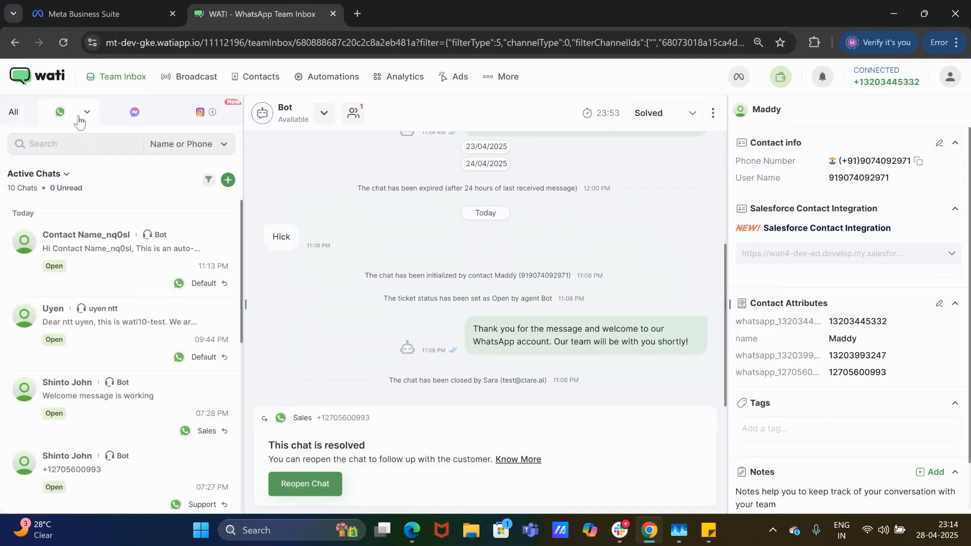
click(88, 113)
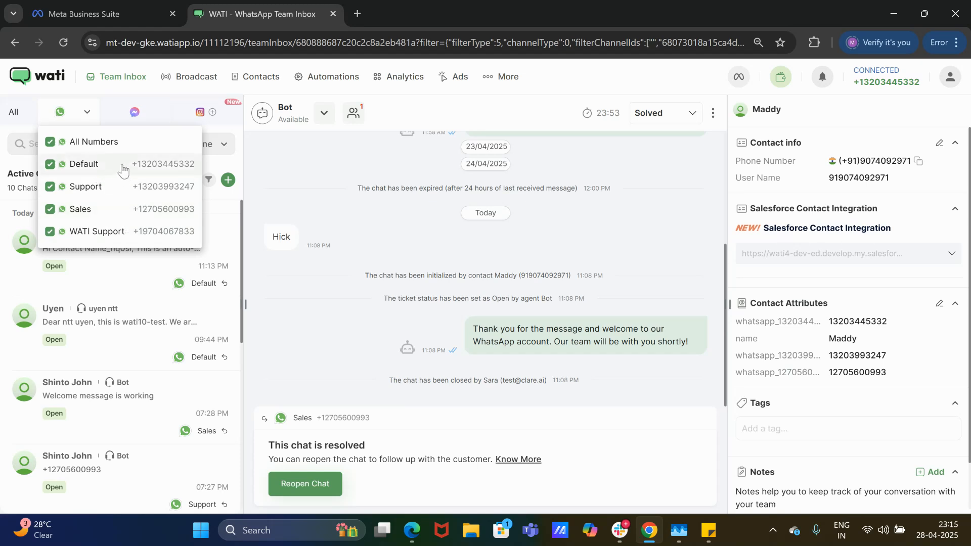
click(292, 265)
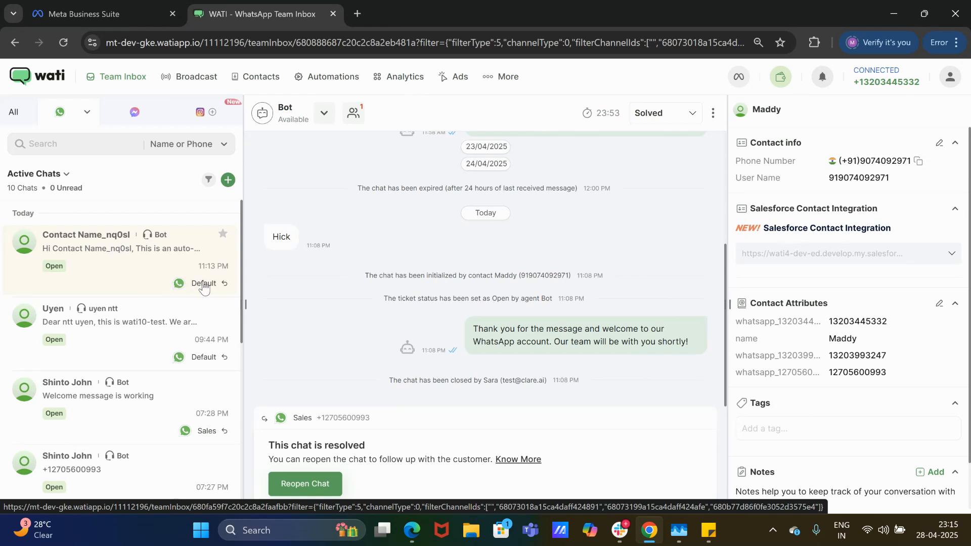
Open the customer's Sales-number chat and send 'hi'.
click(144, 411)
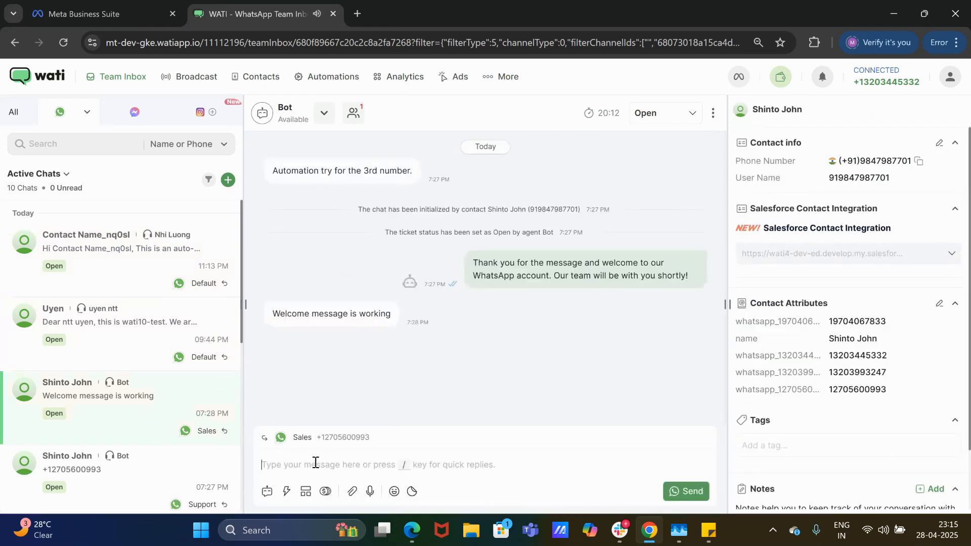
text(hi)
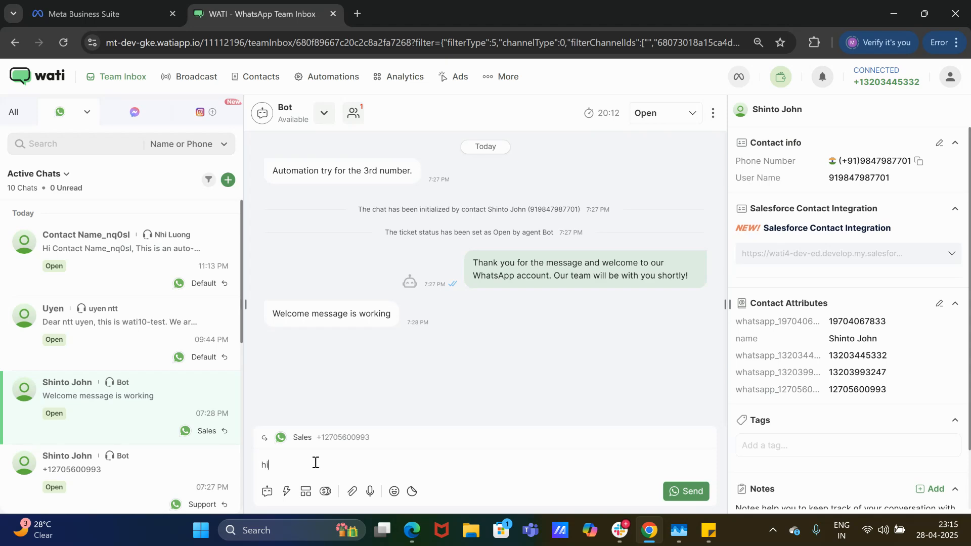
key(Return)
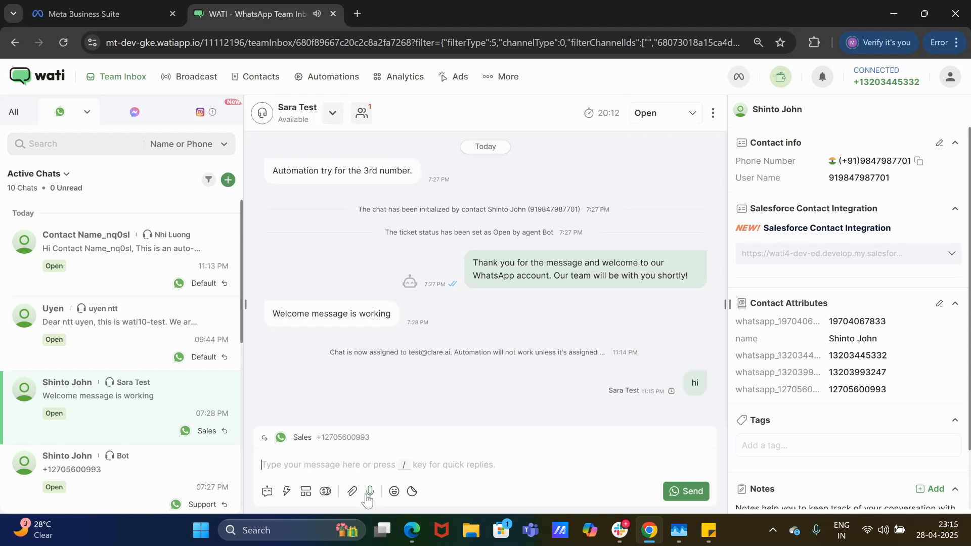
Open and dismiss the attach media window, then bring up the template picker.
click(352, 492)
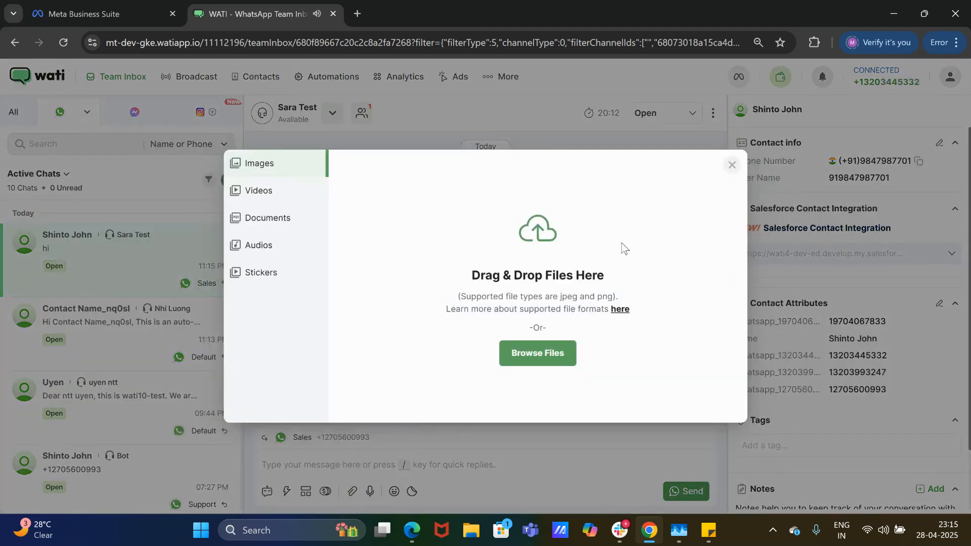
click(732, 165)
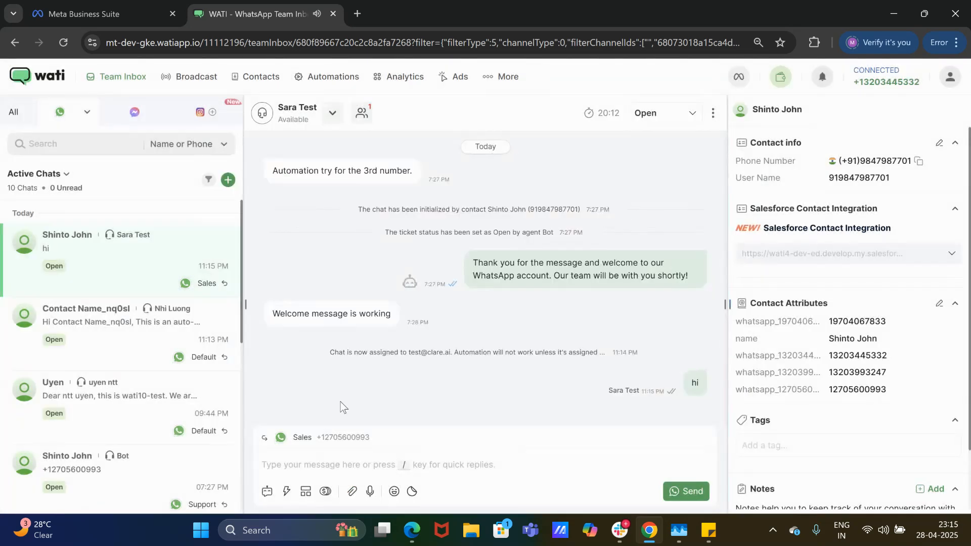
click(306, 493)
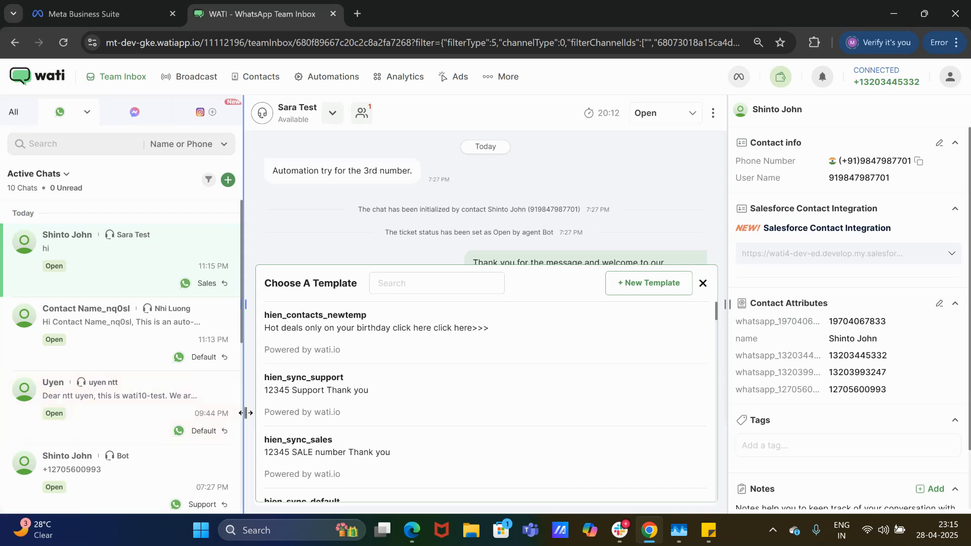
Filter the inbox to the Support and Sales numbers by unchecking WATI Support and Default.
click(703, 283)
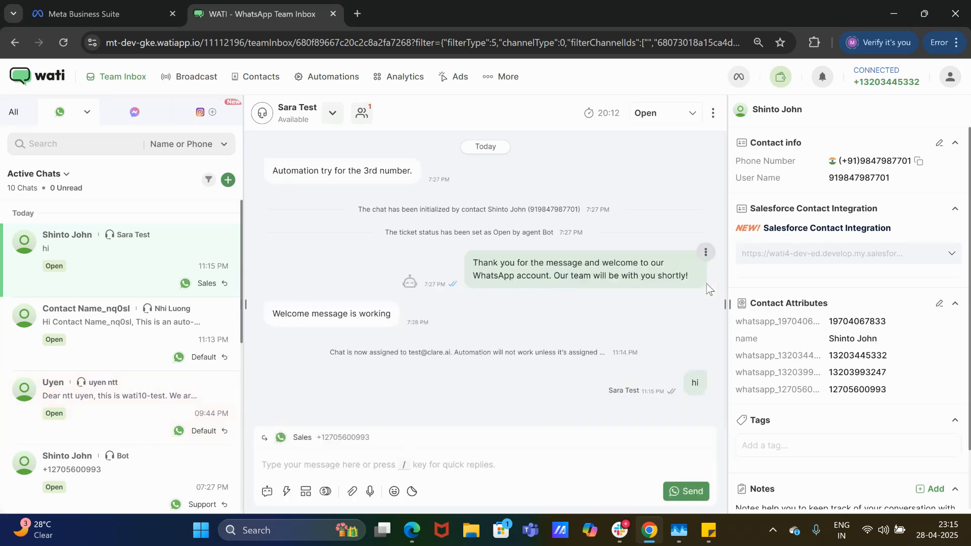
click(90, 113)
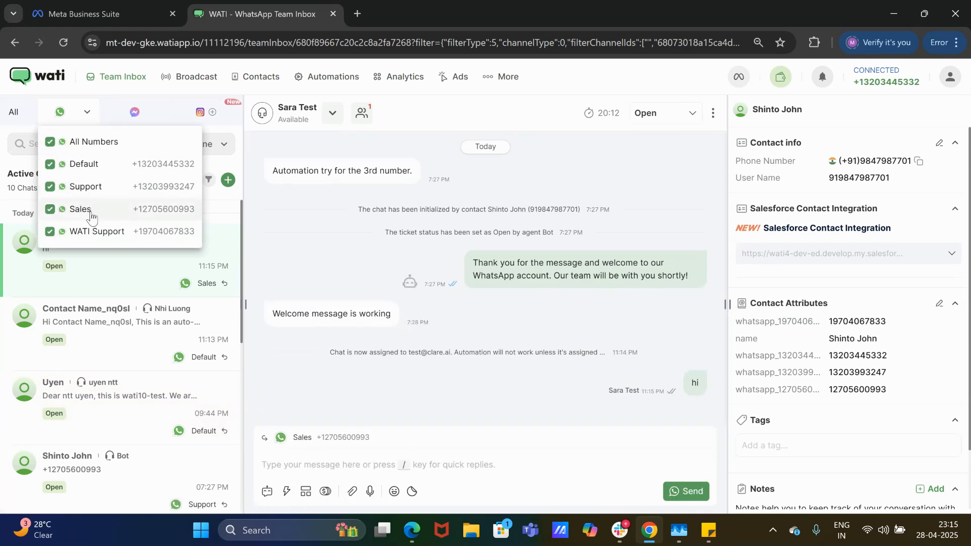
click(50, 231)
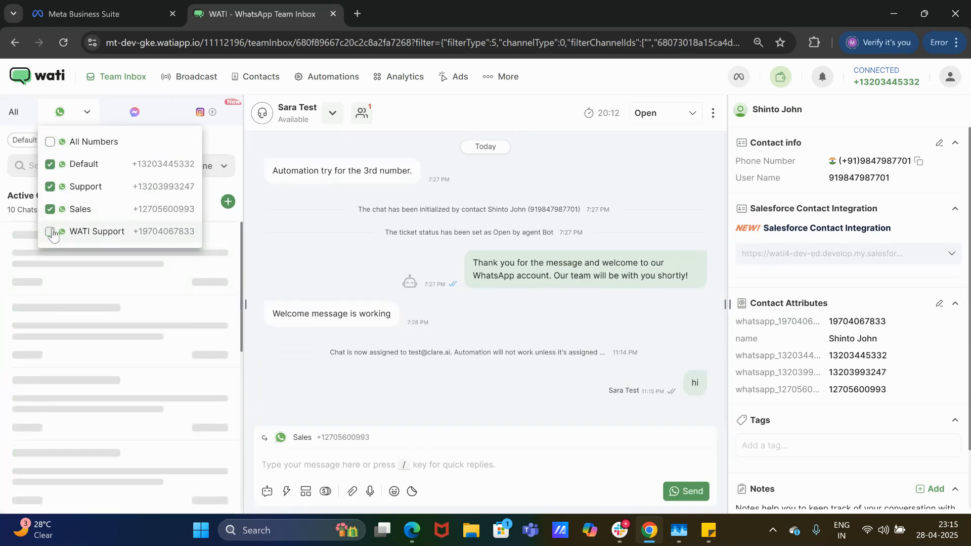
click(50, 164)
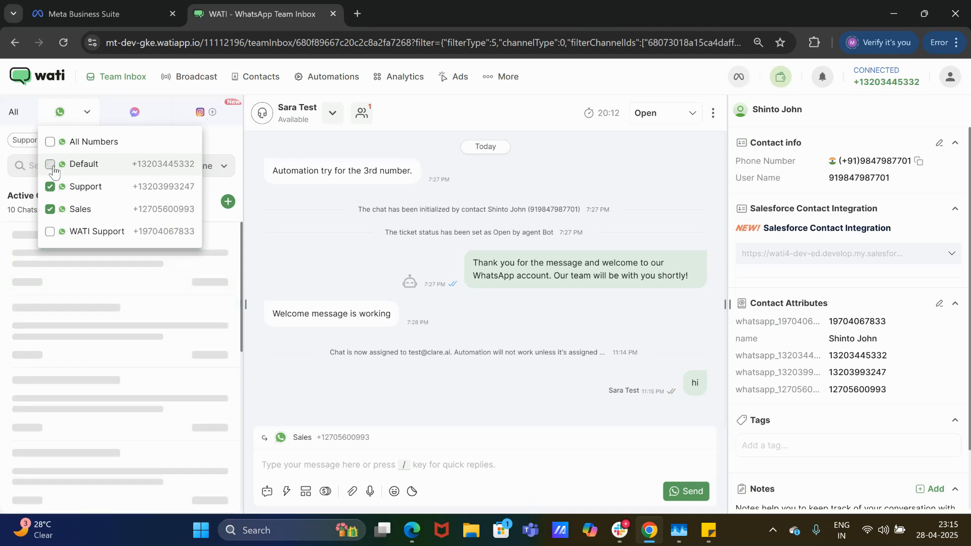
click(274, 266)
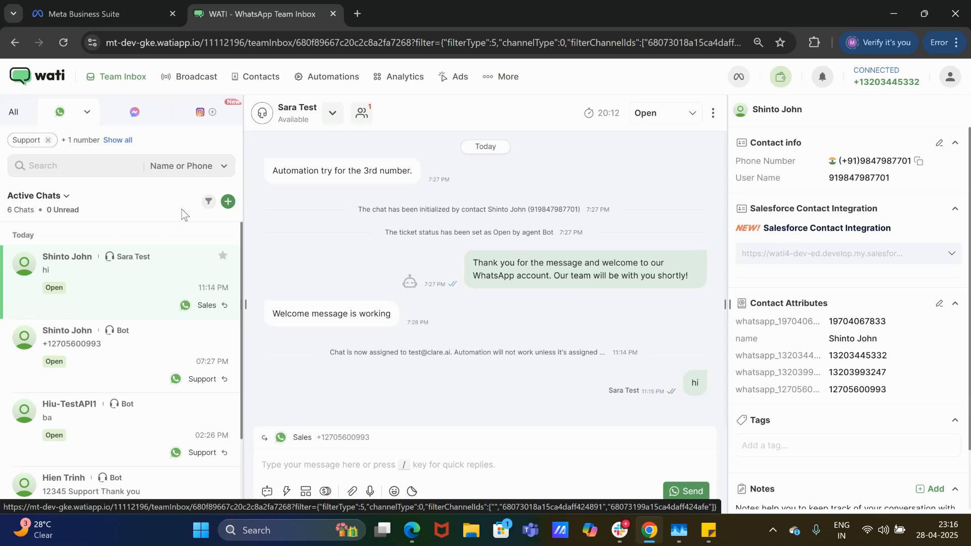
Show chats from all channels again and go to the Broadcast templates.
click(89, 114)
click(91, 116)
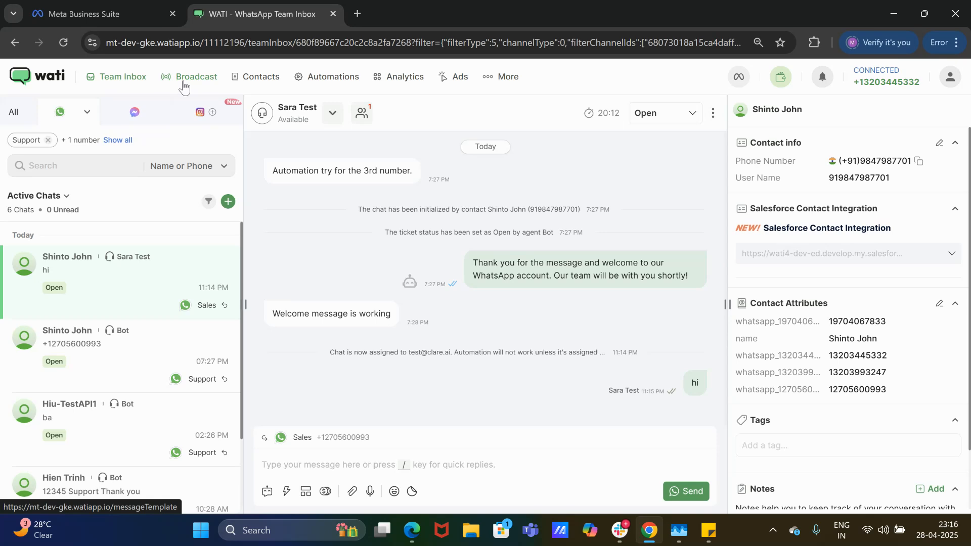
click(14, 113)
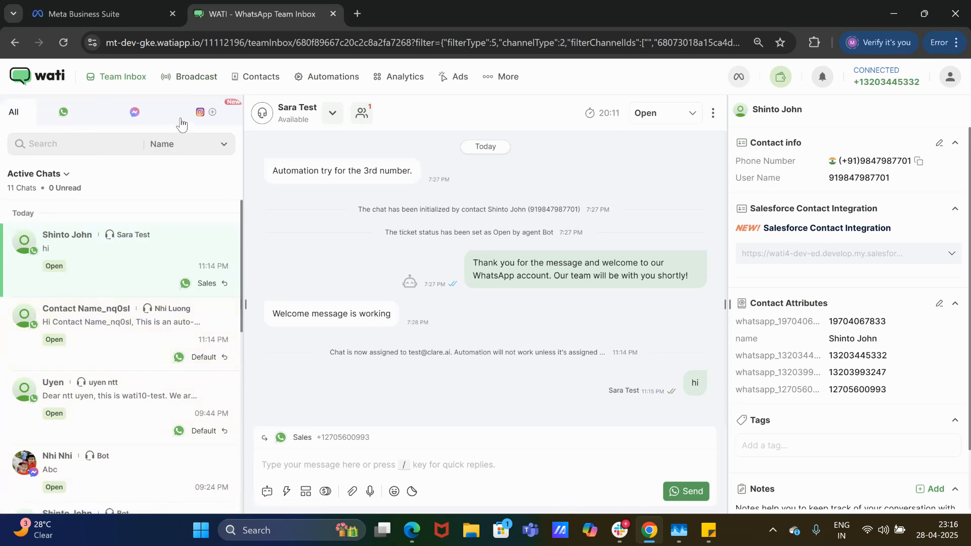
click(198, 78)
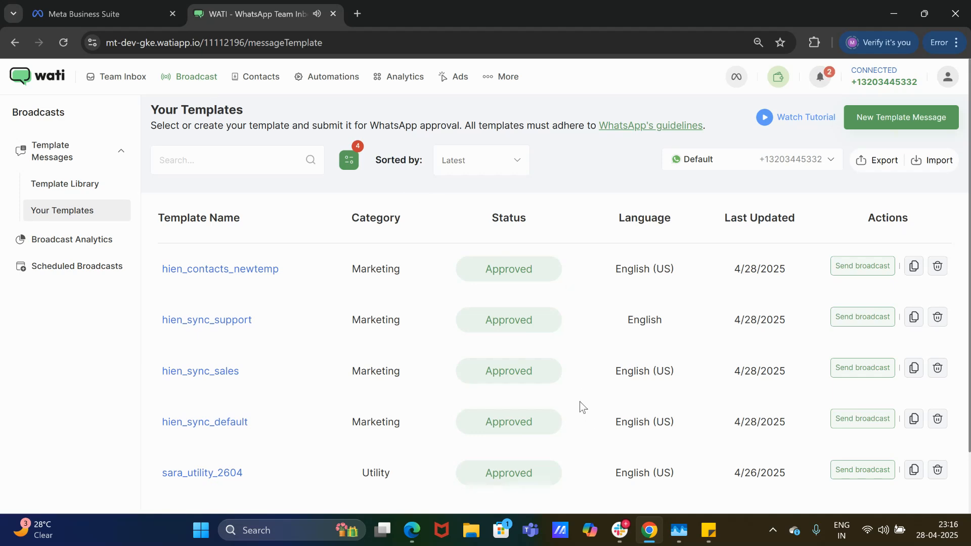
Start a new template named 'madhavas_test' in English (US).
click(896, 129)
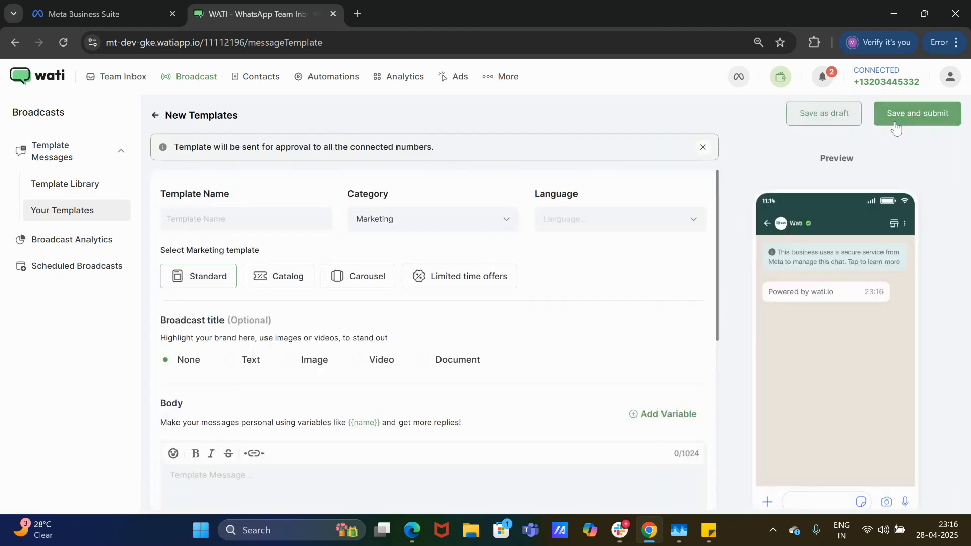
click(220, 226)
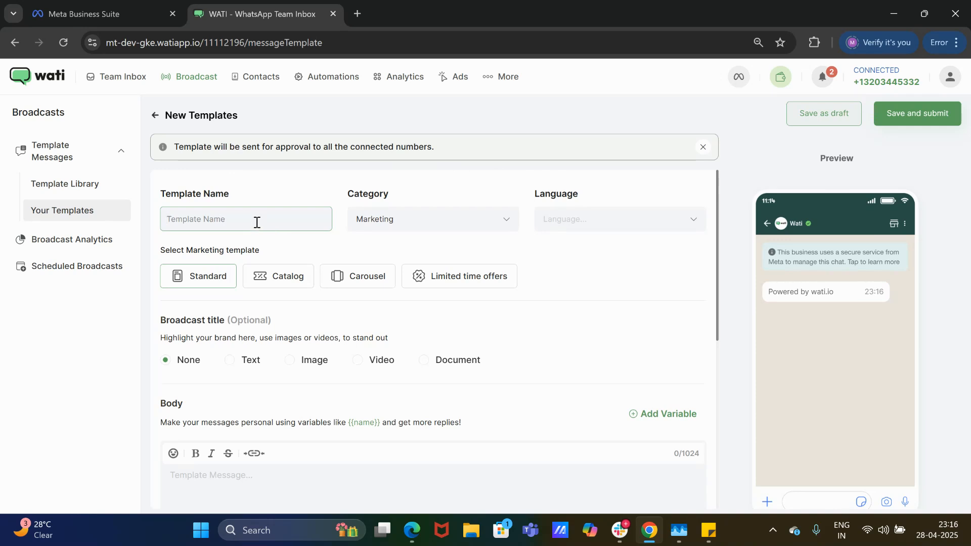
text(madhavas_test)
click(636, 223)
click(621, 245)
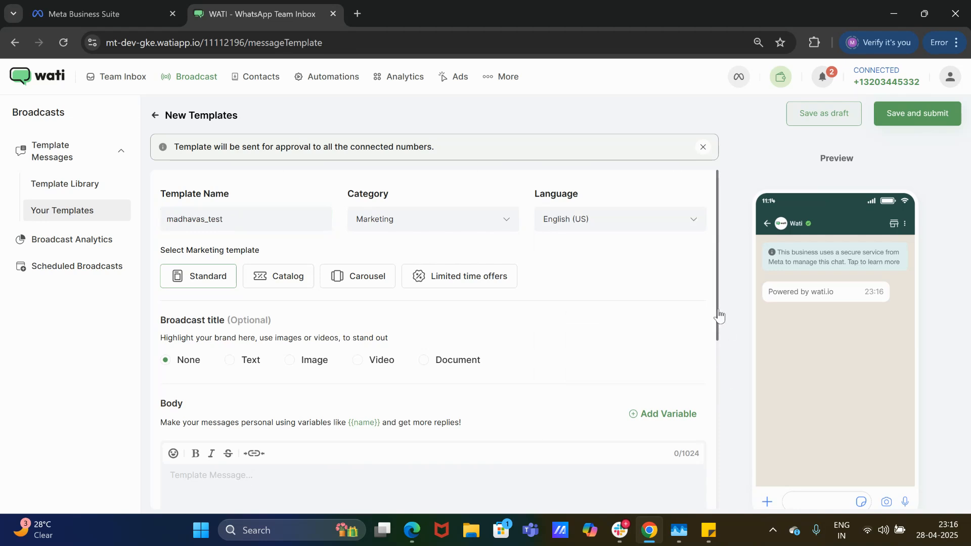
Type the body 'Hi', then 'Welcome to my store', then begin the 'Thank' line, each on its own paragraph.
scroll(718, 320, down, 1)
drag(719, 320, 717, 408)
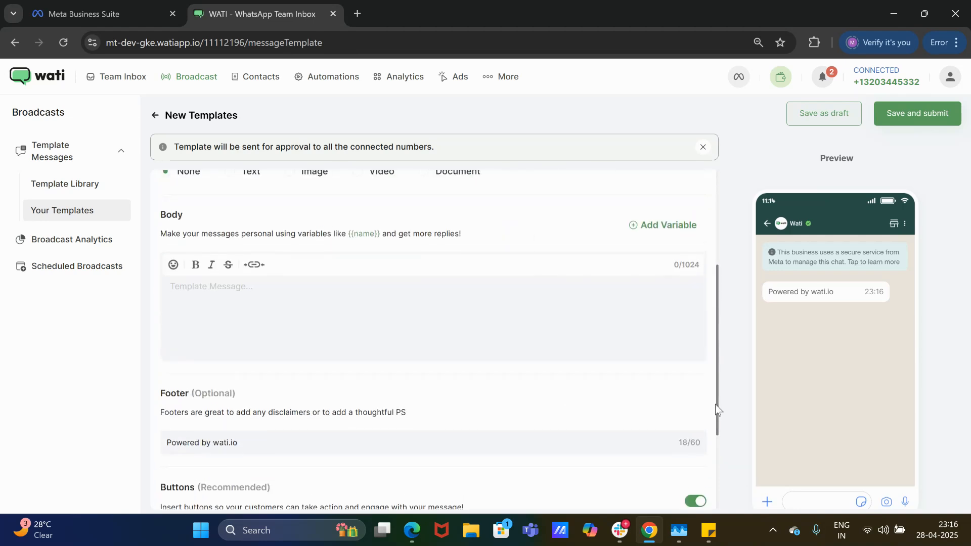
click(307, 312)
text(Hi)
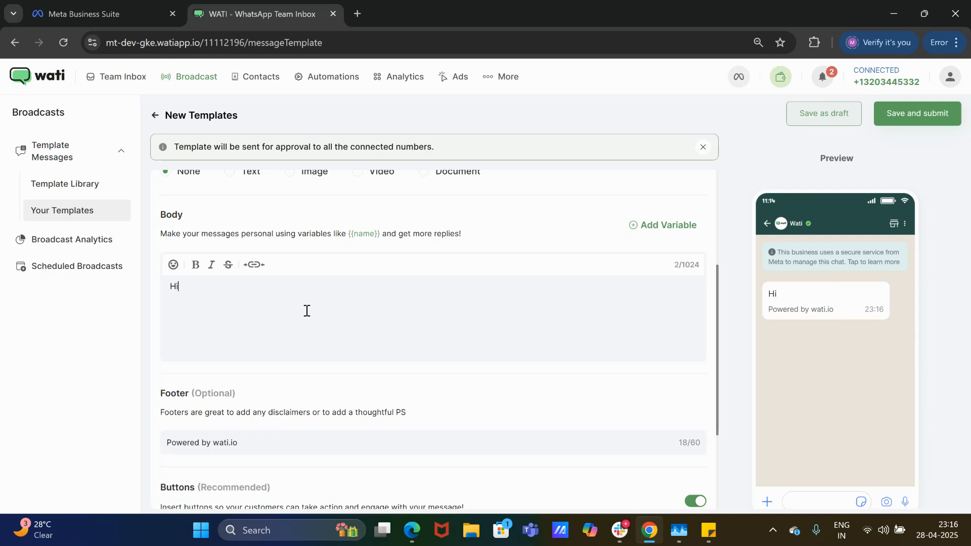
key(Return)
key(Return)
text(Welc)
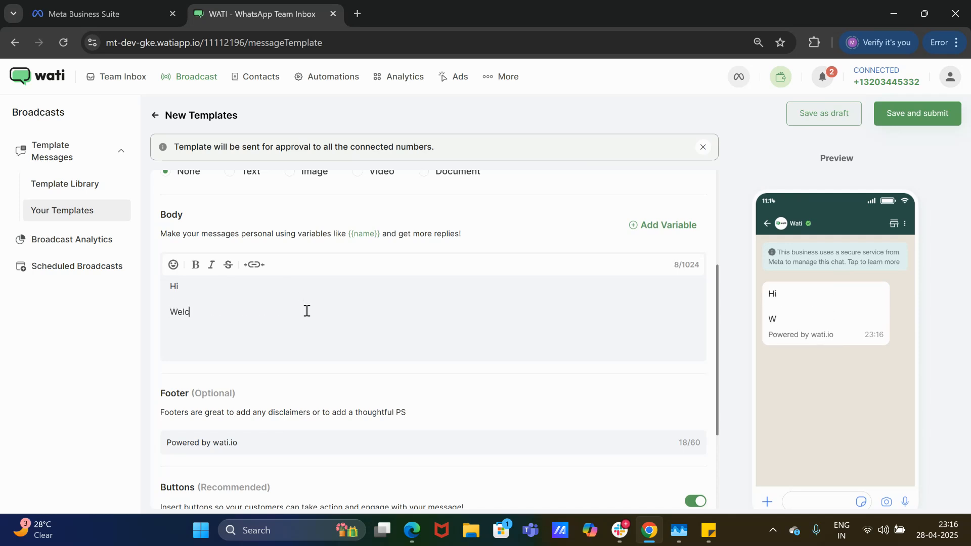
text(ome to my store)
key(Return)
key(Return)
text(T)
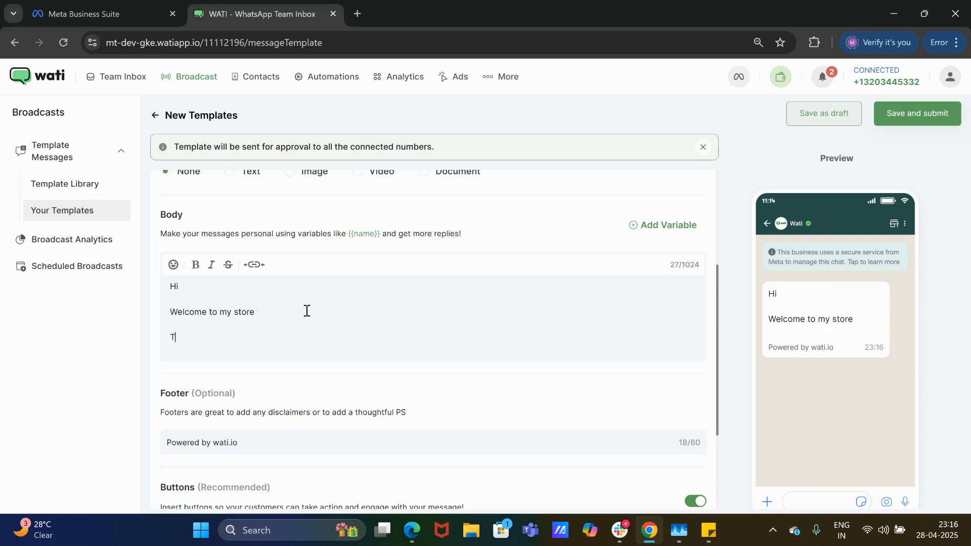
text(hank You)
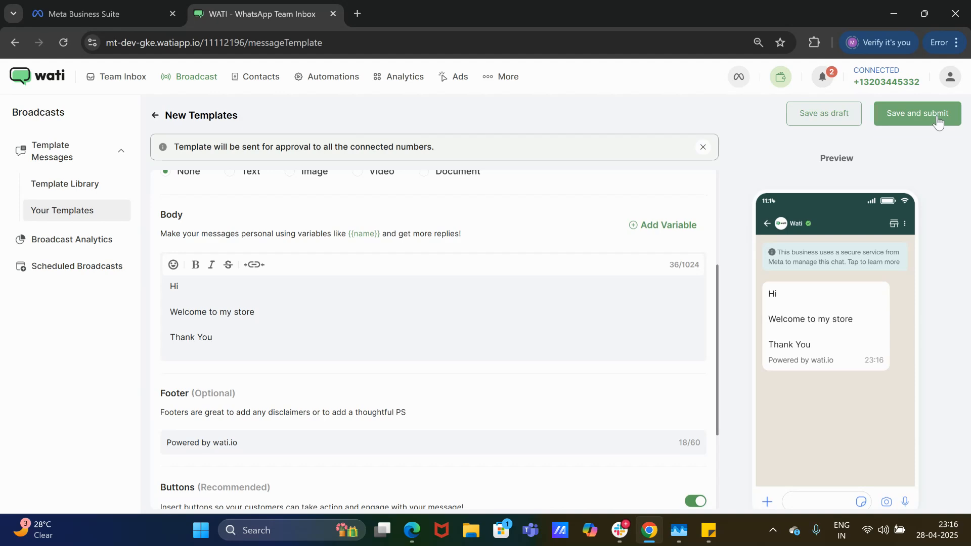
Save and submit the madhavas_test template for approval, then dismiss the under-review notice.
click(938, 121)
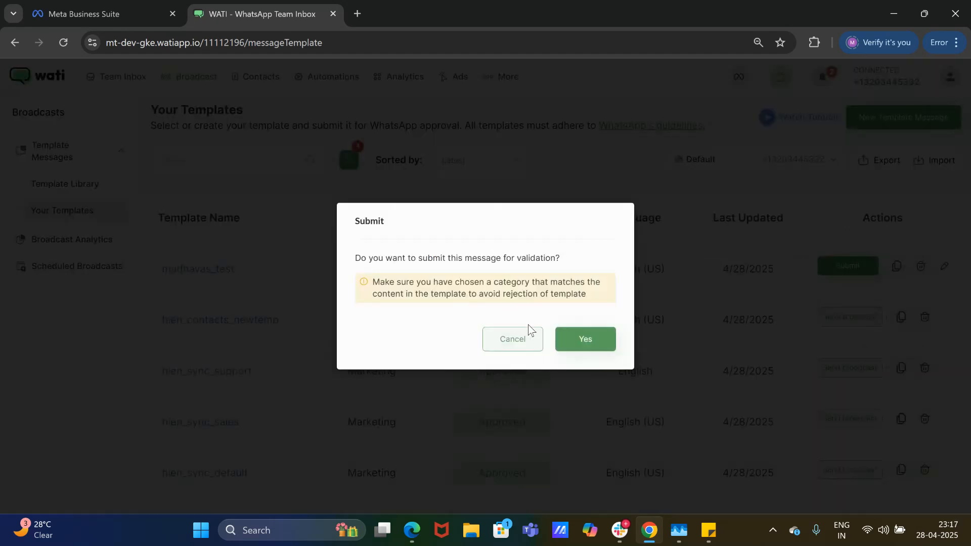
click(572, 342)
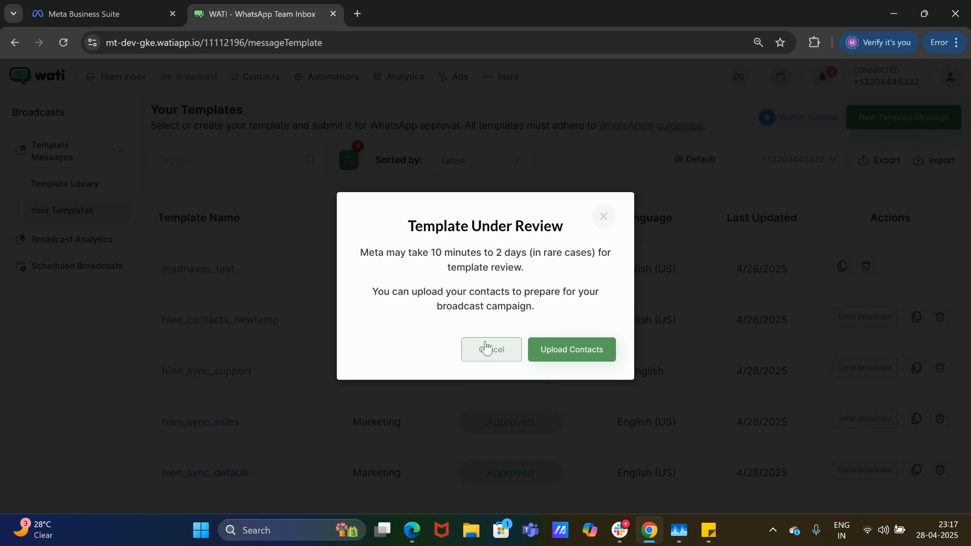
click(486, 348)
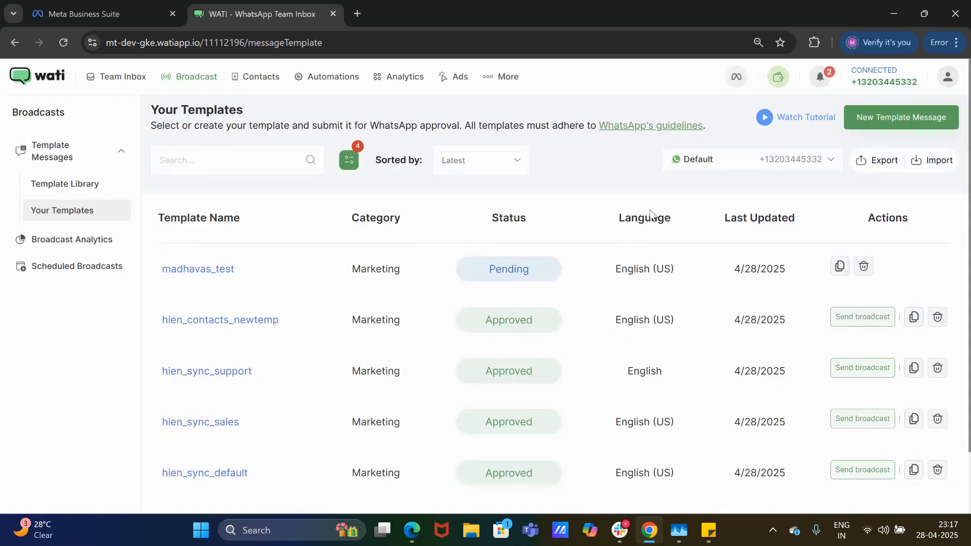
View the template list for the Support number, then for the Sales number.
click(723, 171)
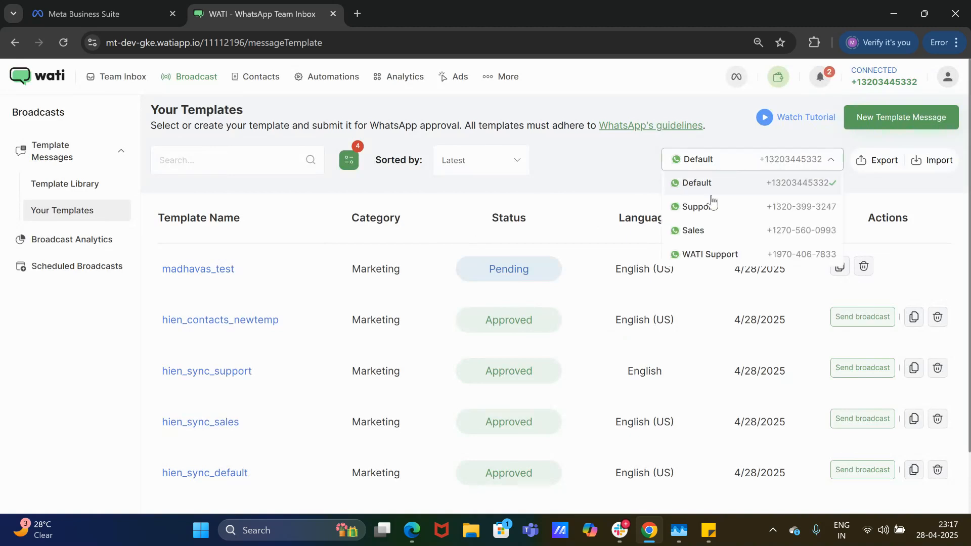
click(707, 216)
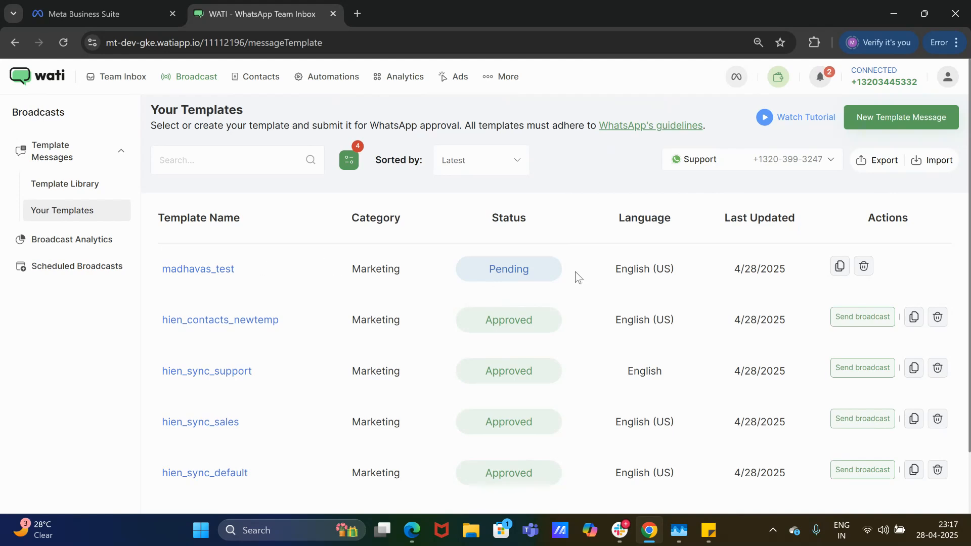
click(785, 158)
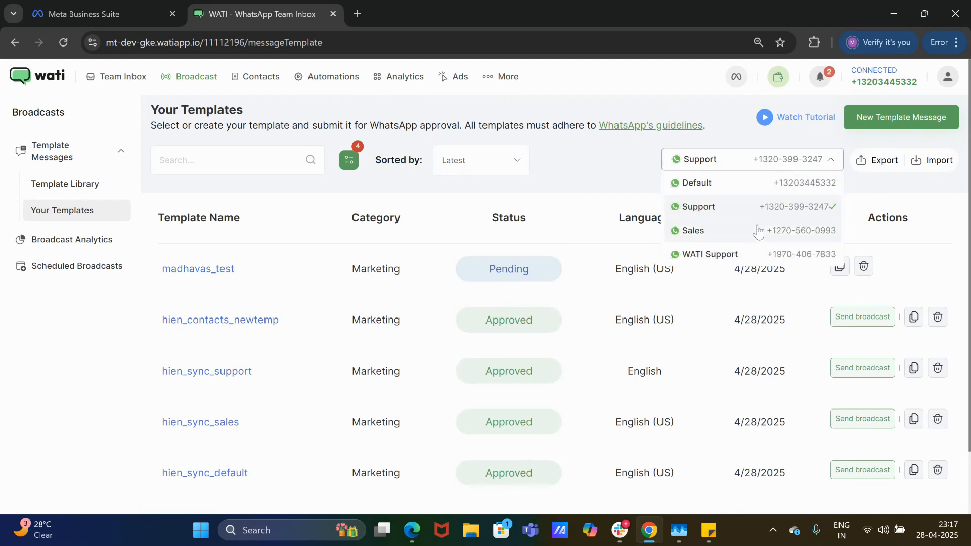
click(757, 231)
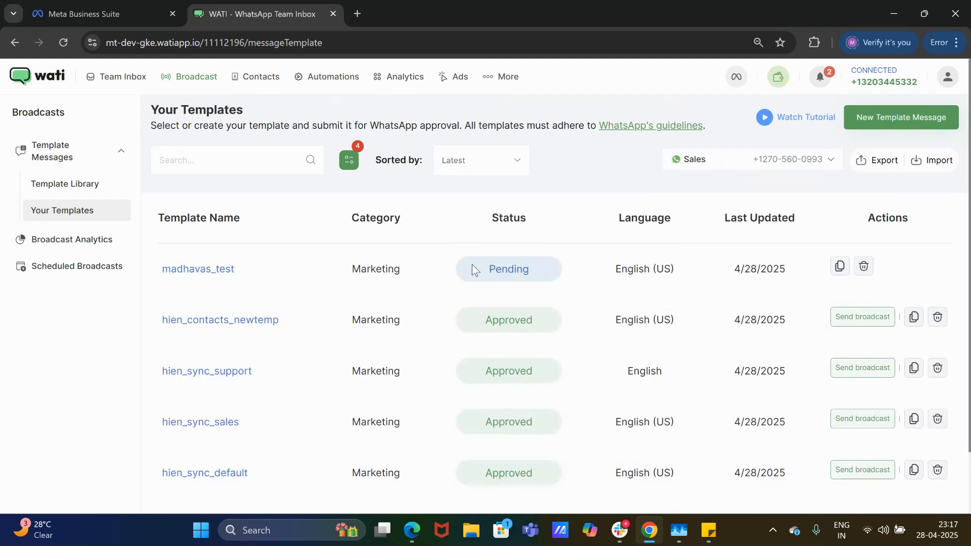
click(726, 169)
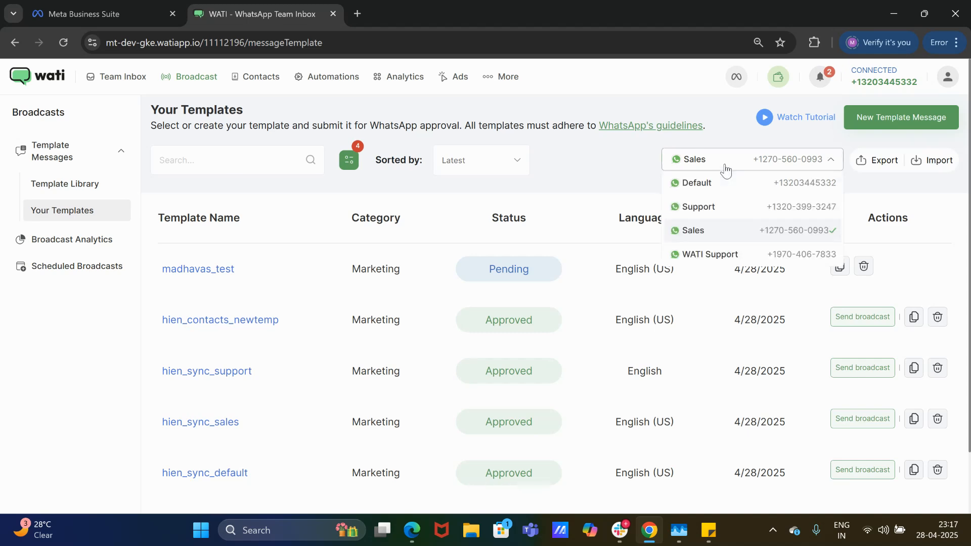
View Broadcast Analytics for Support, then Sales (12 sent, 6 read, 2 replied).
click(62, 238)
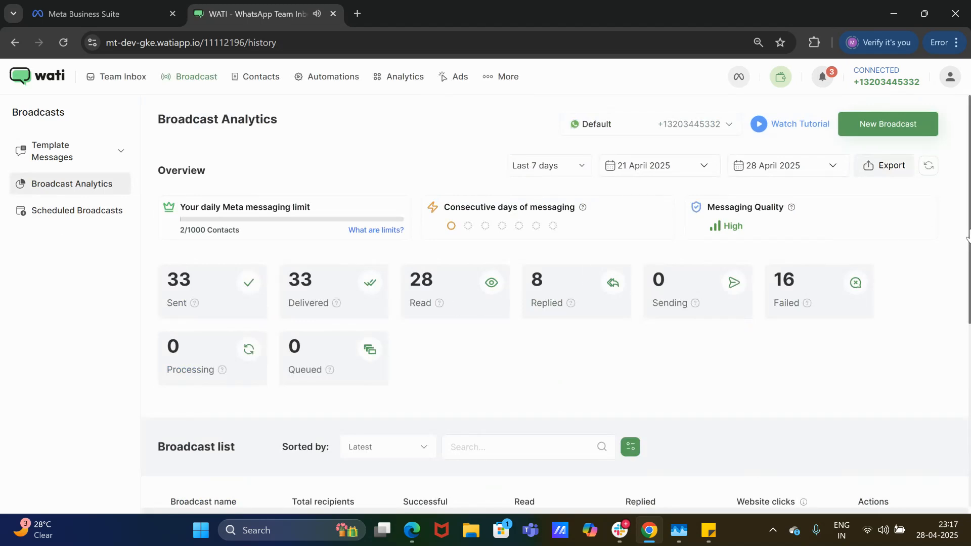
scroll(968, 234, down, 5)
scroll(968, 234, up, 5)
click(653, 125)
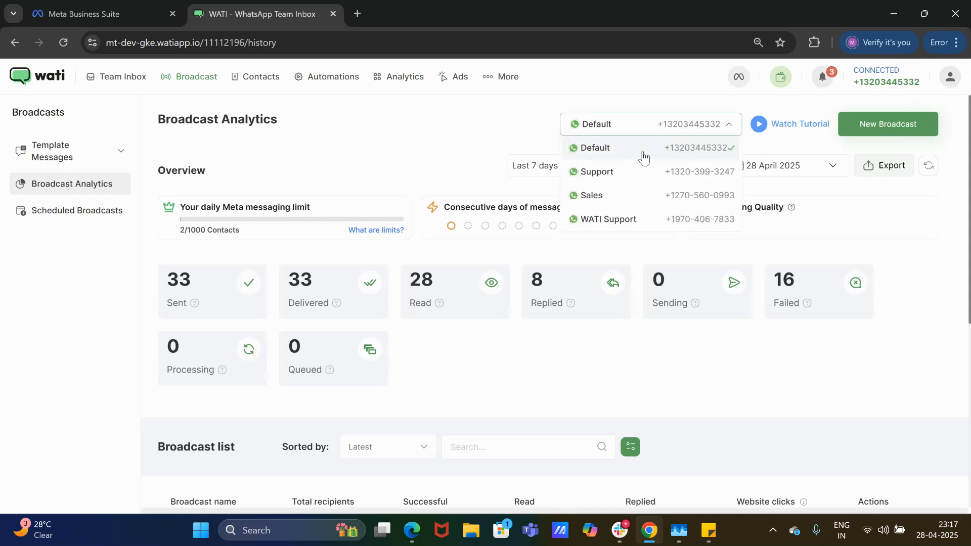
click(601, 172)
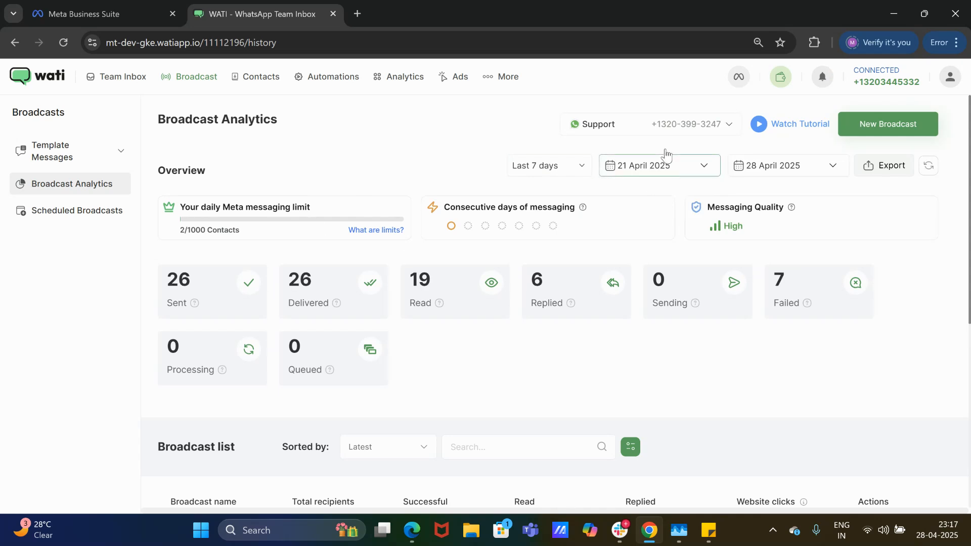
click(665, 133)
click(640, 196)
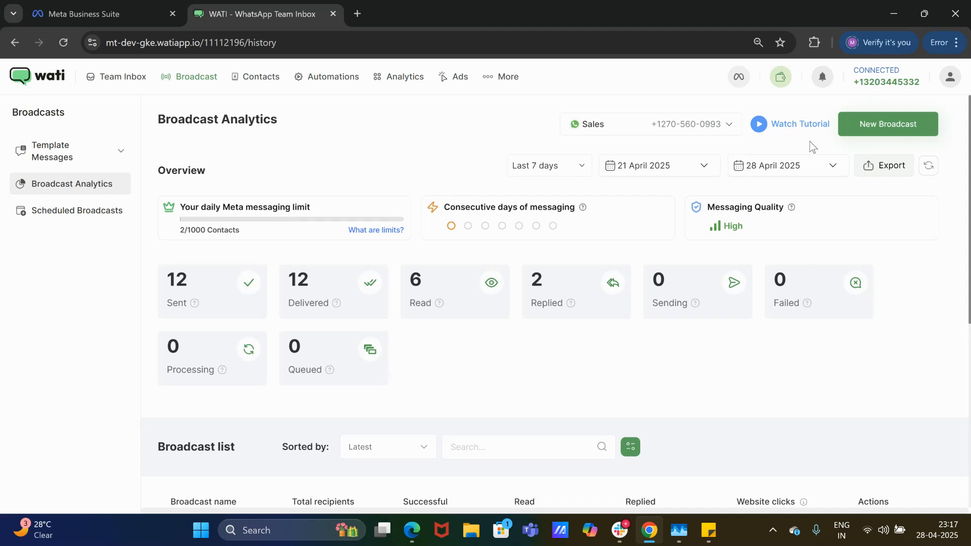
Draft a new broadcast on the Support channel using madhavas_test and review its recipients.
click(859, 132)
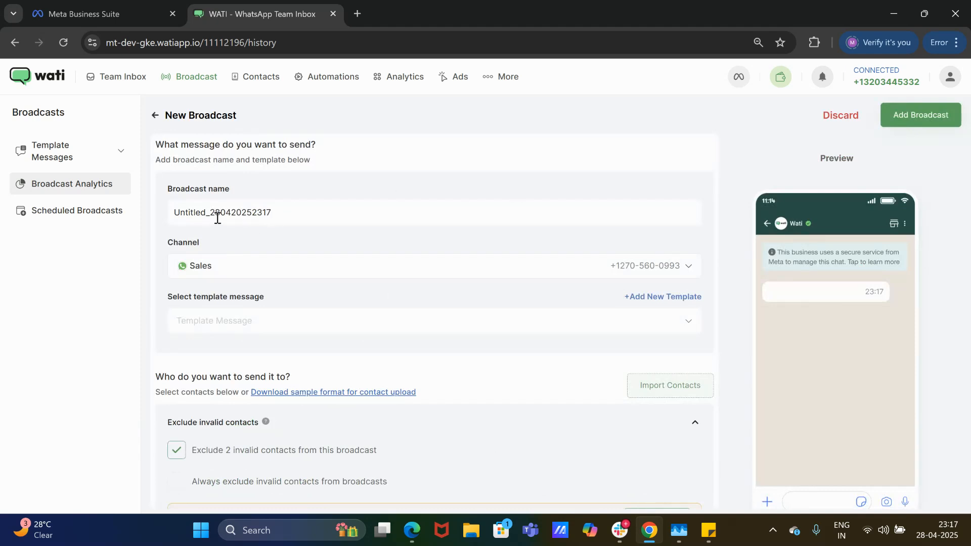
click(243, 267)
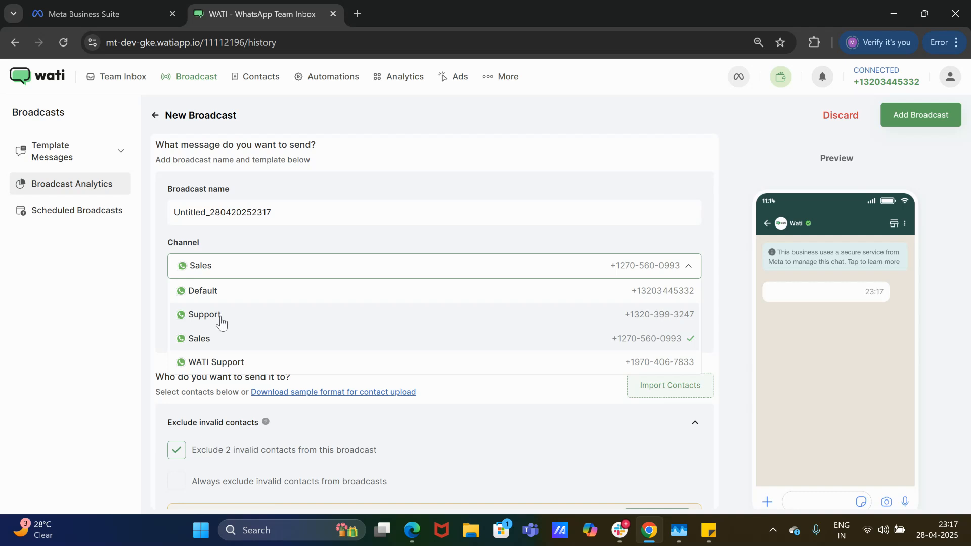
click(222, 316)
click(235, 326)
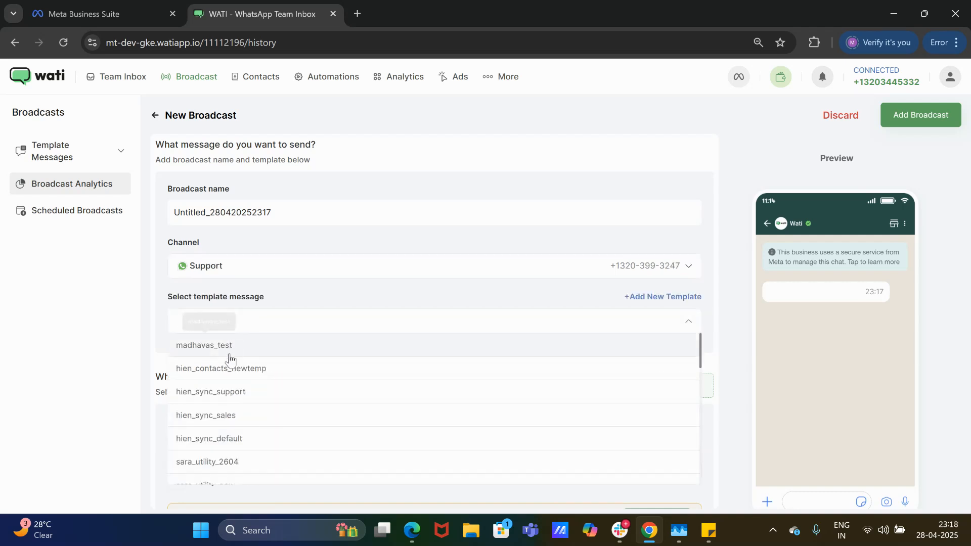
click(251, 348)
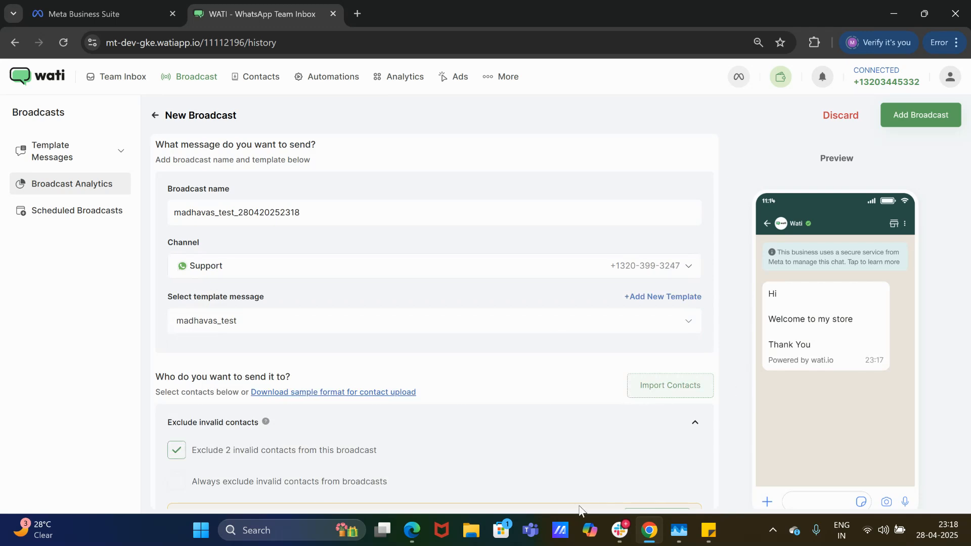
scroll(548, 448, down, 7)
scroll(547, 443, up, 2)
scroll(546, 442, down, 1)
scroll(191, 334, down, 3)
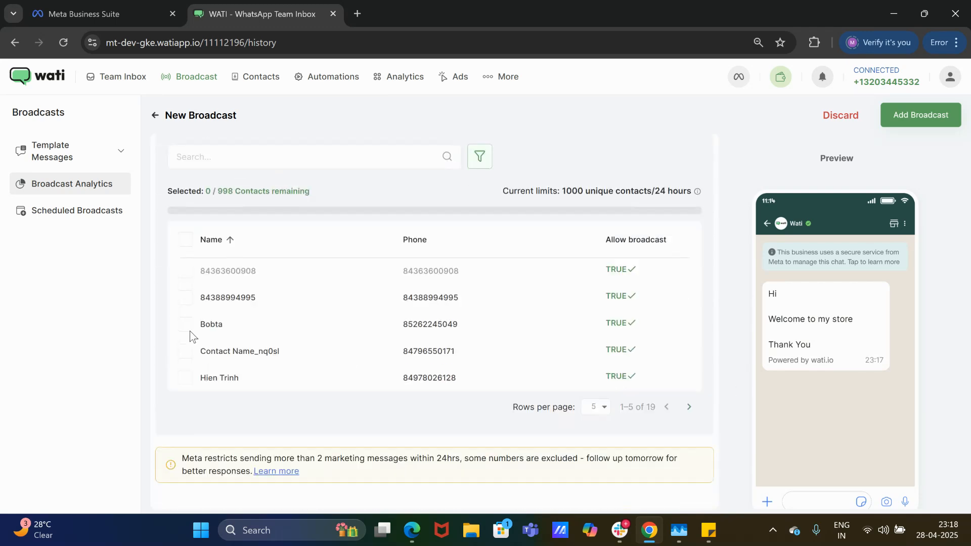
scroll(276, 482, up, 10)
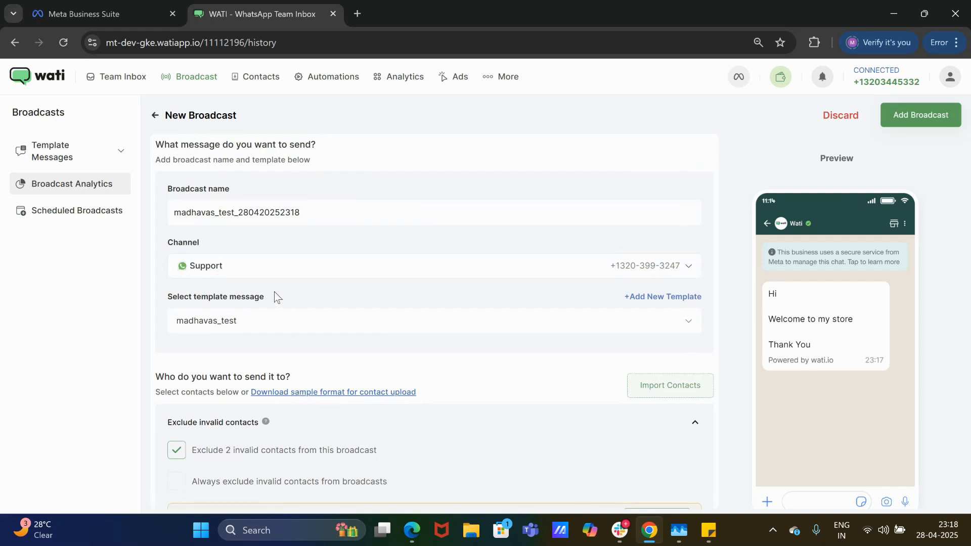
scroll(277, 296, down, 7)
scroll(278, 298, up, 8)
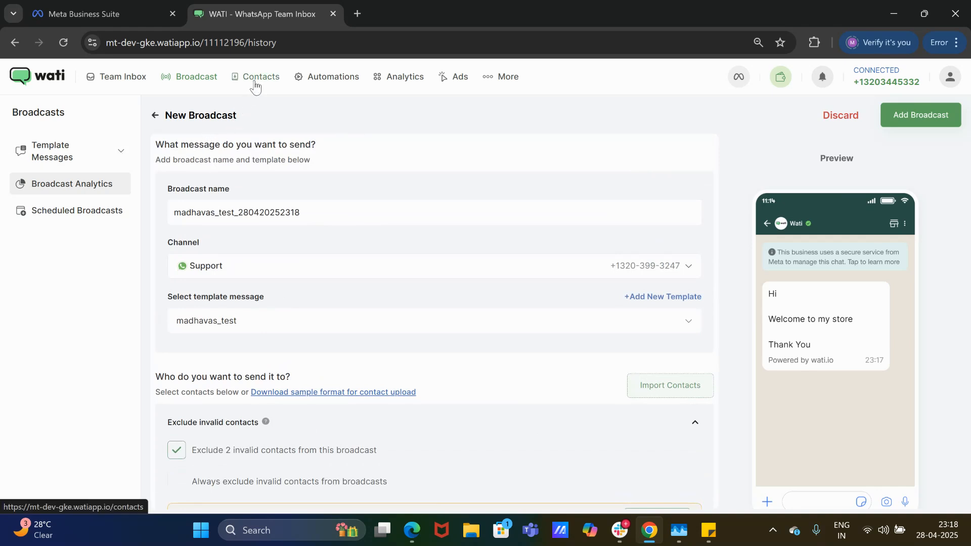
Switch to Contacts and scroll through the table of 33 contacts.
click(256, 86)
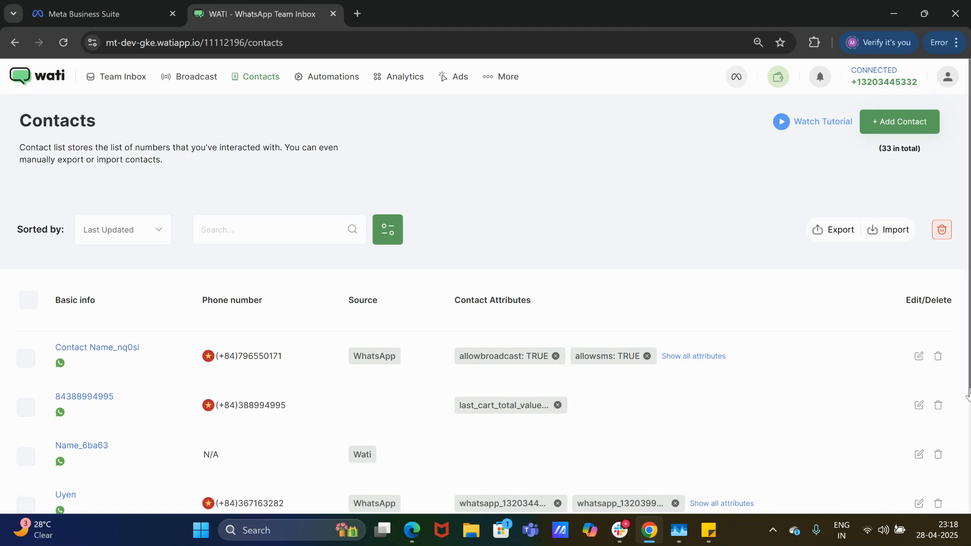
drag(967, 392, 968, 423)
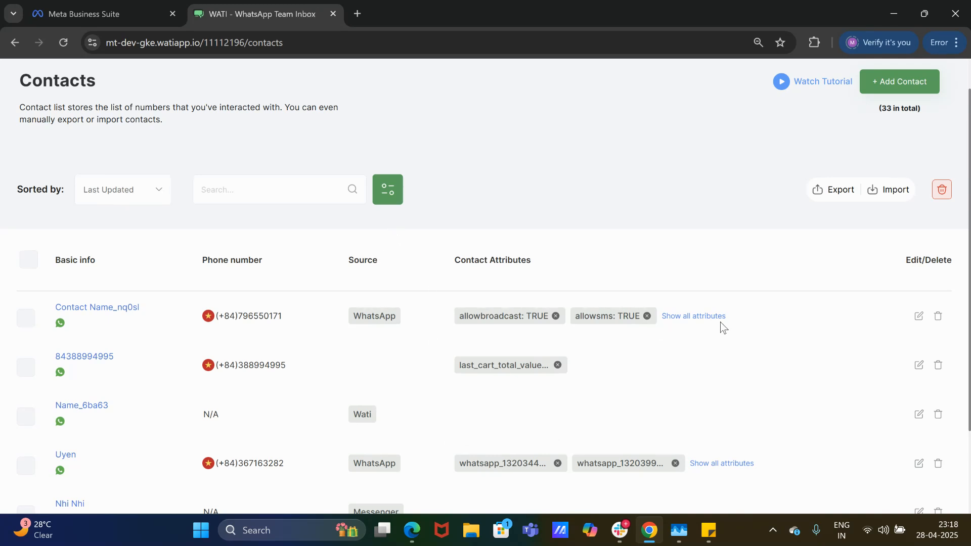
scroll(968, 329, up, 1)
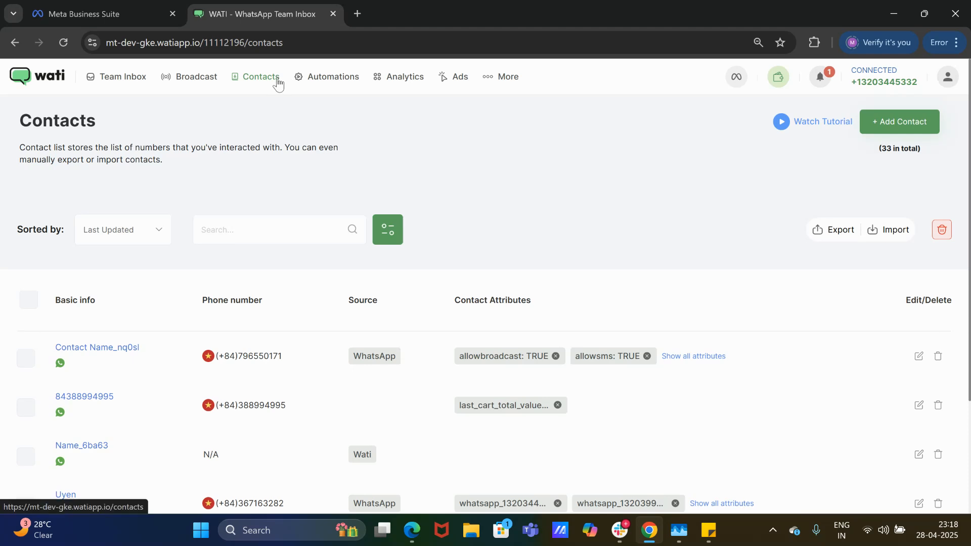
Re-enable the new-chat welcome message with the 'WA Welcome message' text material and save.
click(328, 80)
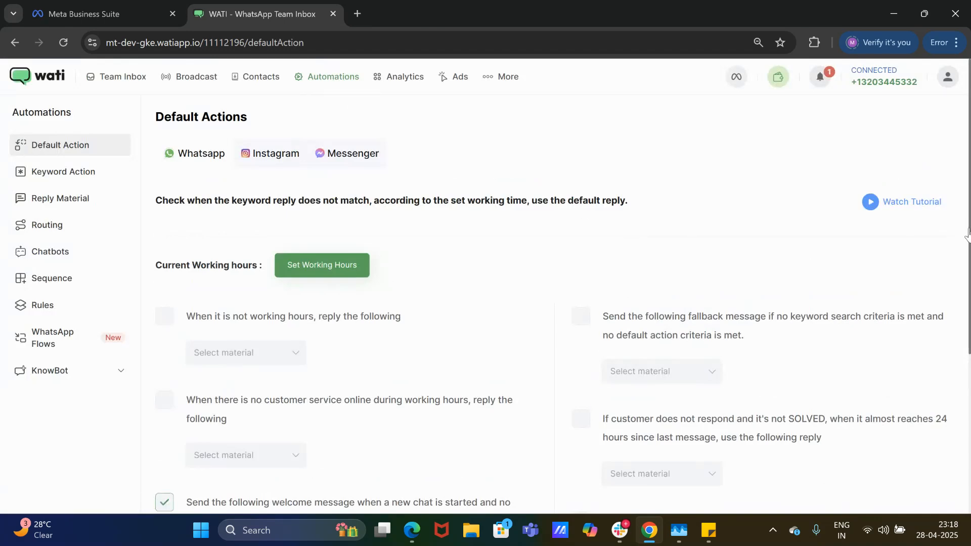
mouse_move(968, 235)
mouse_down()
mouse_move(968, 423)
mouse_move(968, 223)
mouse_up()
scroll(967, 349, down, 3)
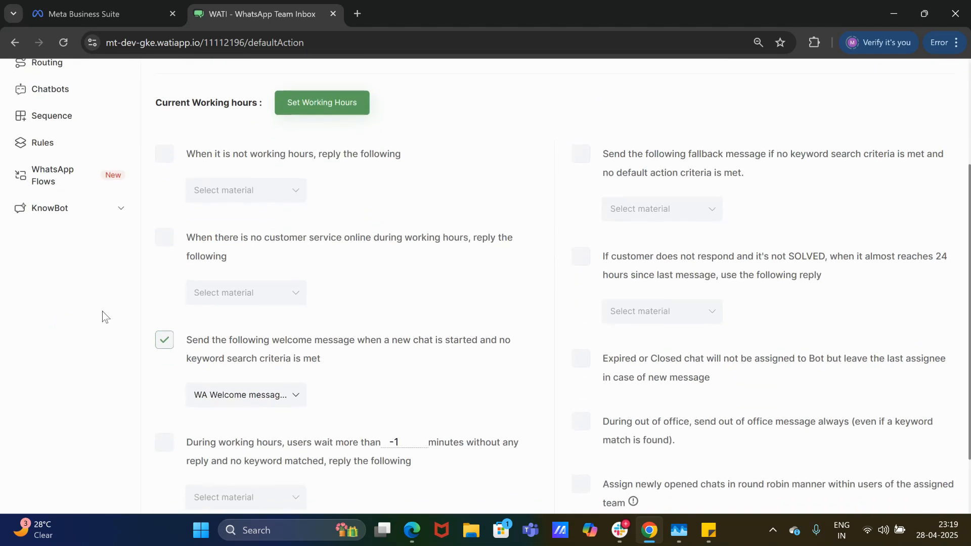
click(166, 343)
click(166, 343)
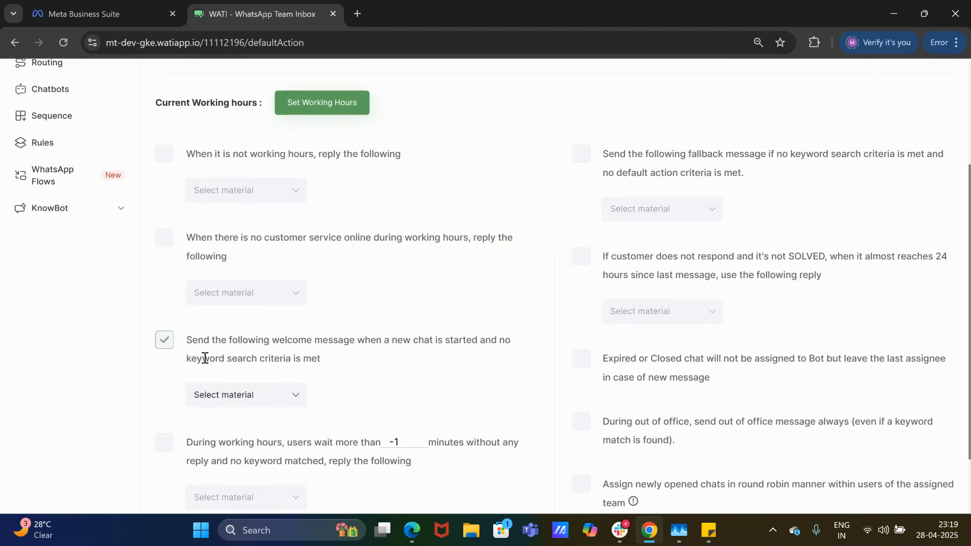
click(273, 399)
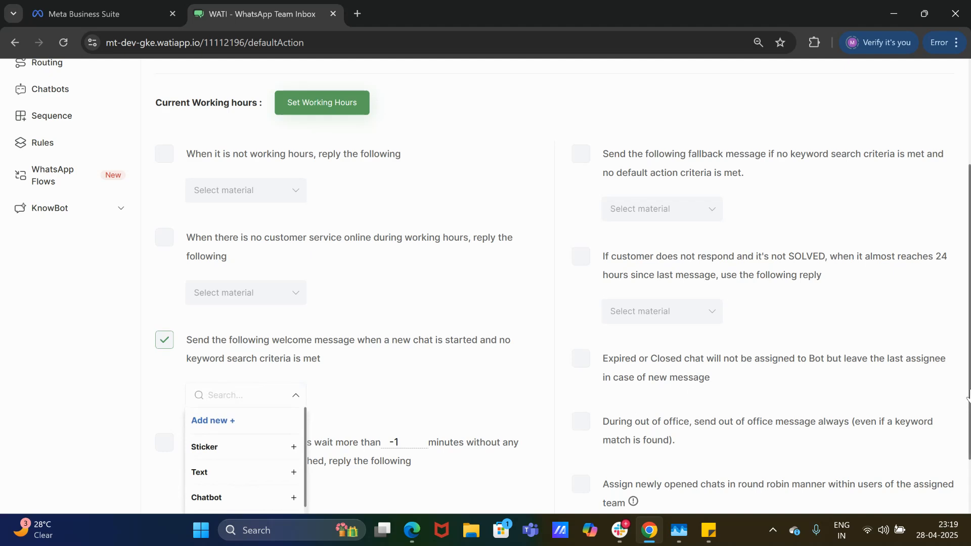
scroll(967, 399, down, 2)
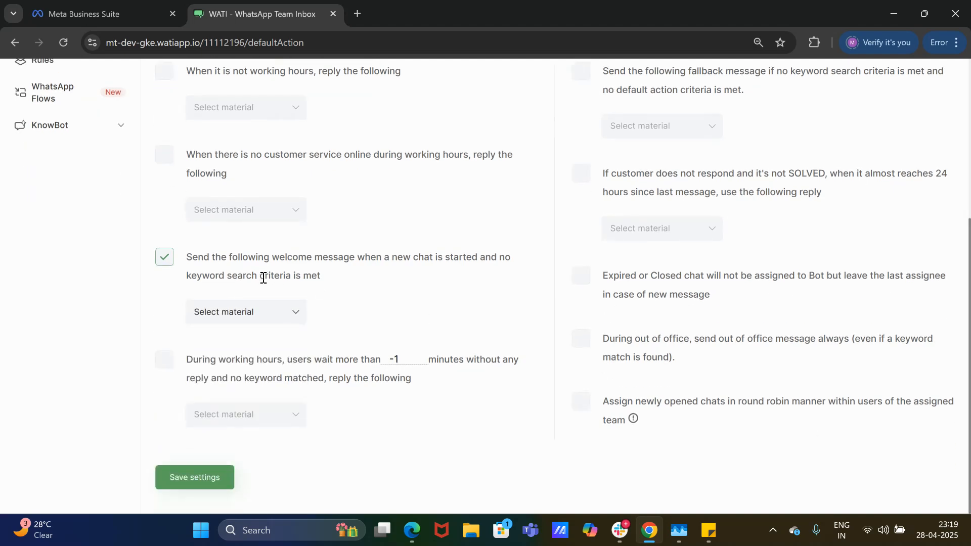
click(265, 312)
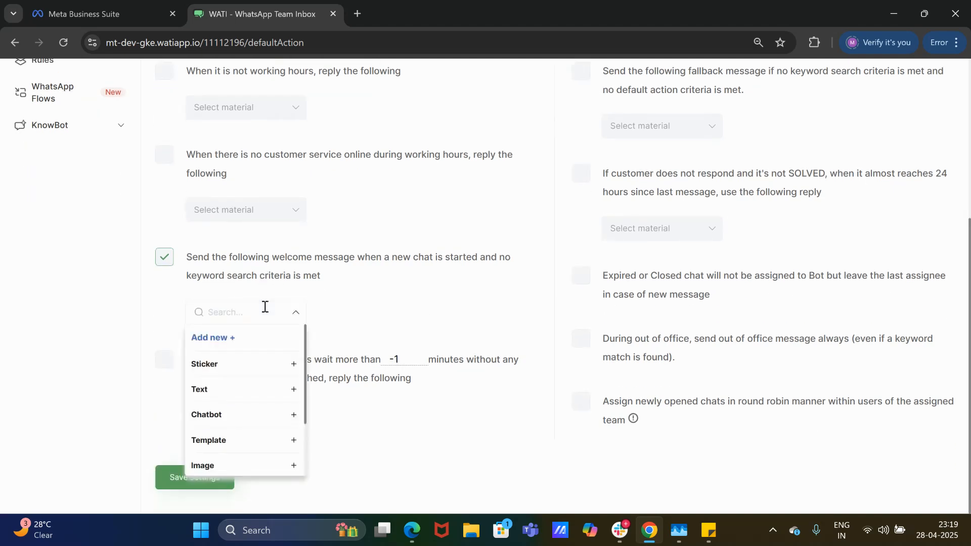
click(252, 400)
click(278, 416)
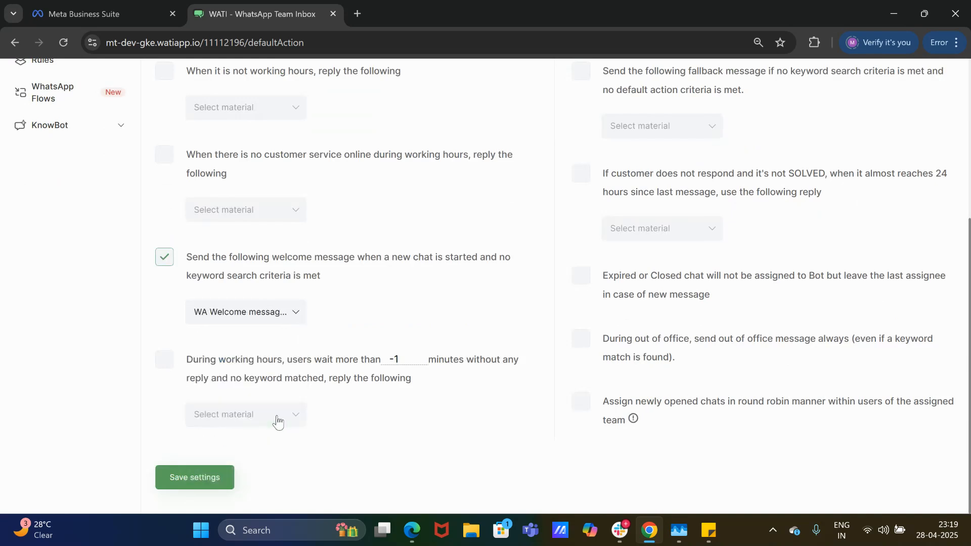
click(203, 486)
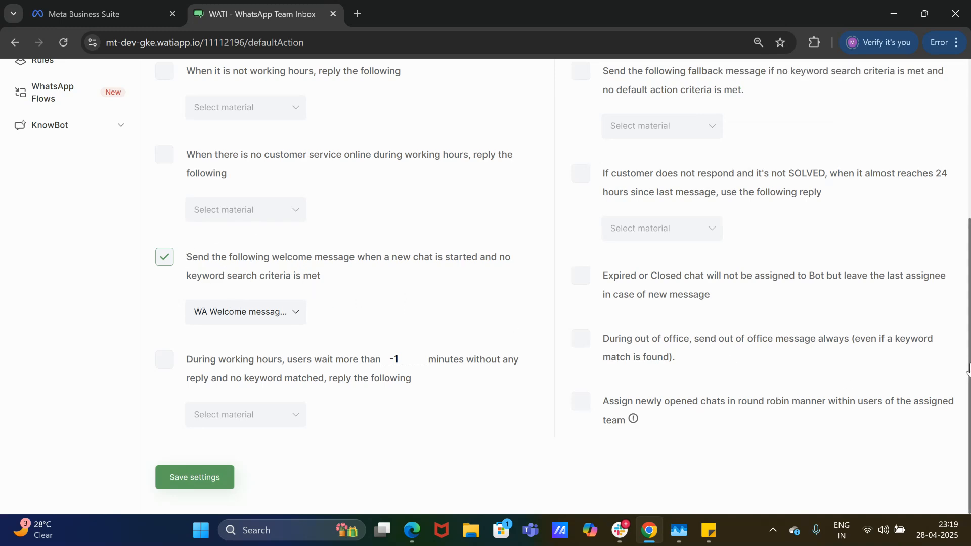
scroll(967, 370, up, 5)
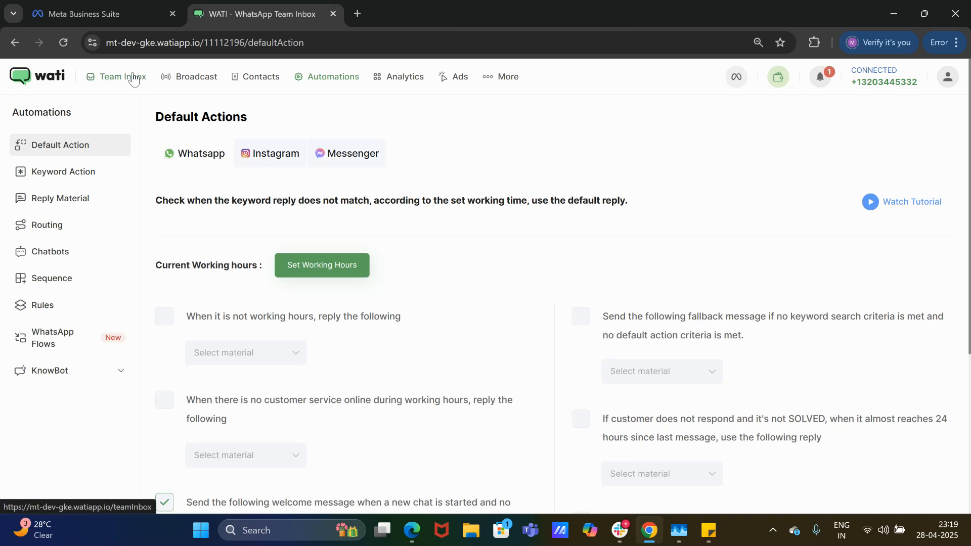
Filter Team Inbox WhatsApp chats to the Support and Sales numbers and open the top chat.
click(134, 80)
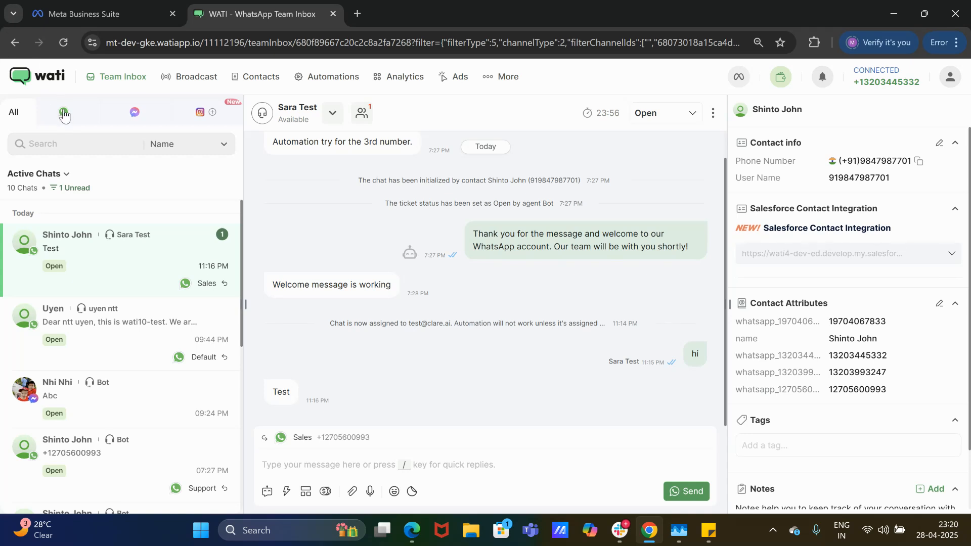
click(64, 113)
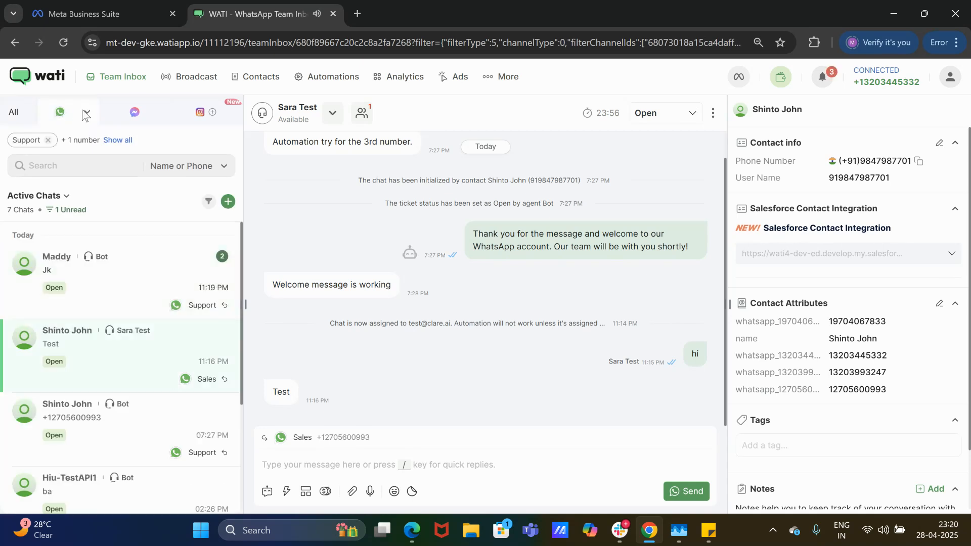
click(86, 114)
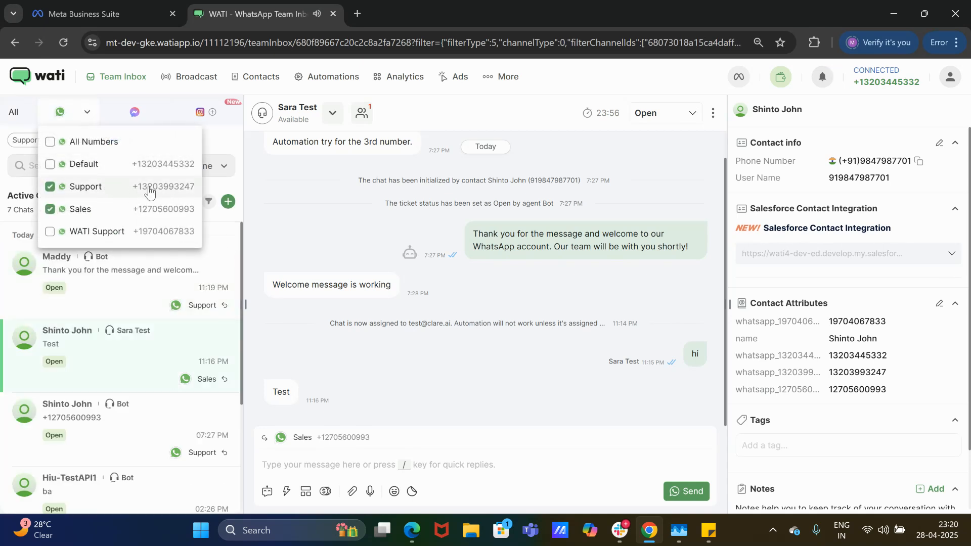
click(106, 287)
click(106, 288)
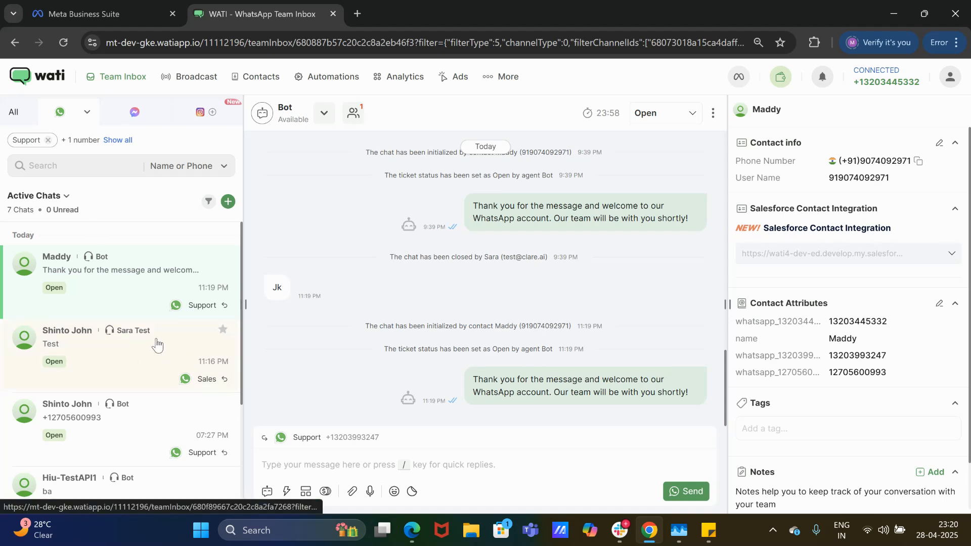
Close the number filter and open the new Default-number chat showing the bot's welcome reply.
click(90, 116)
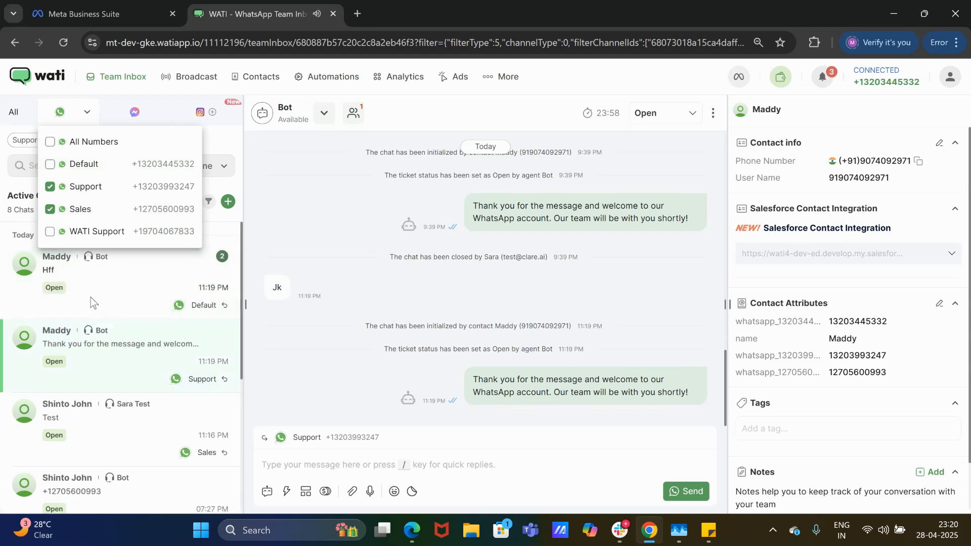
click(94, 303)
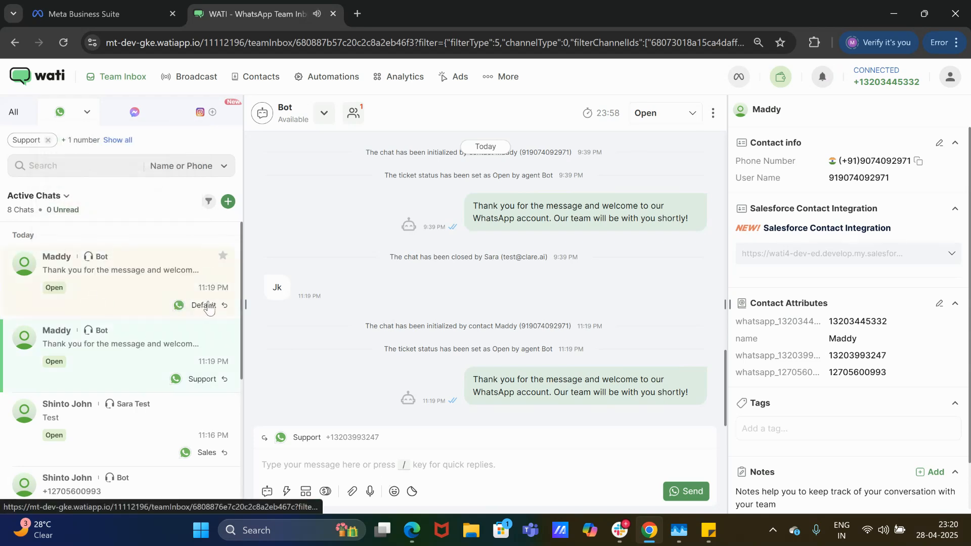
click(83, 290)
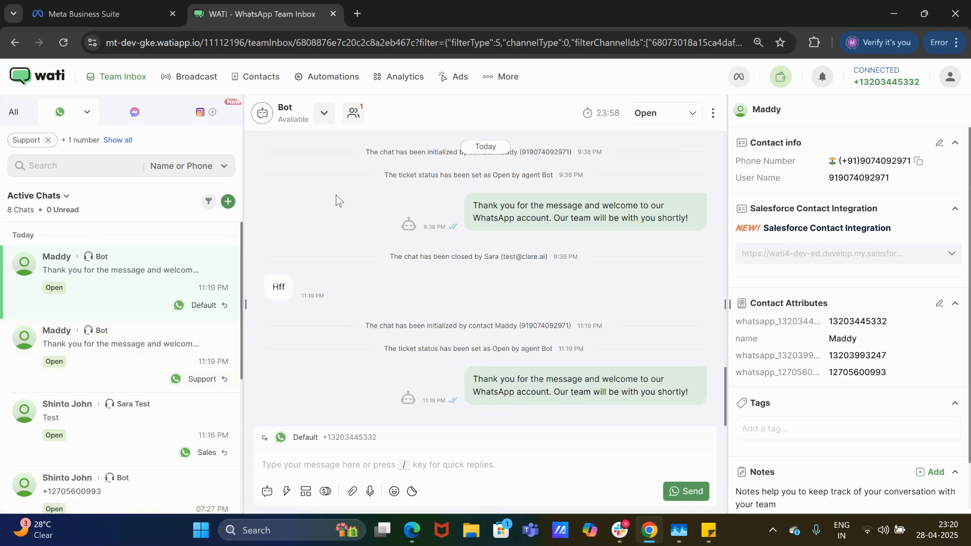
Look over Default Actions and Chatbots, then show the Rules list of 28 rules.
click(349, 81)
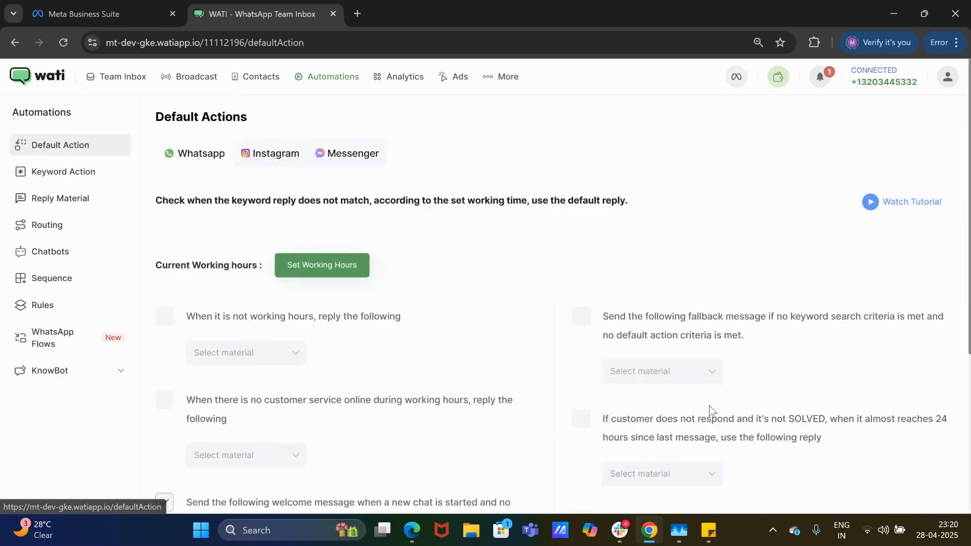
drag(968, 349, 968, 436)
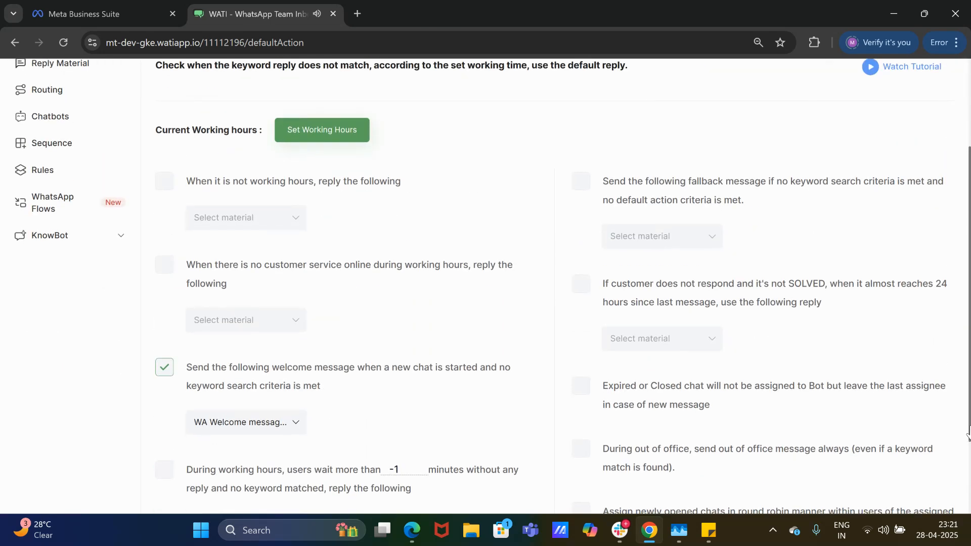
scroll(968, 432, up, 3)
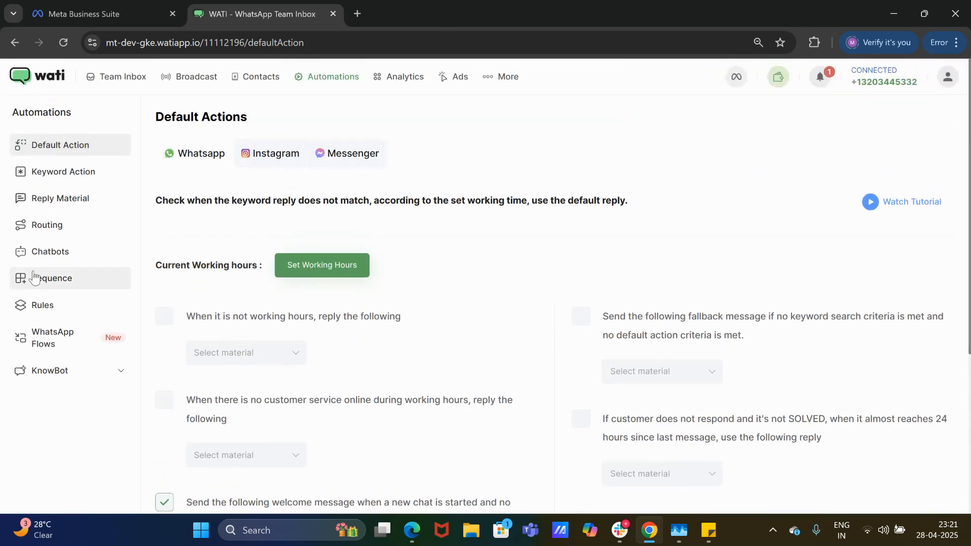
click(50, 252)
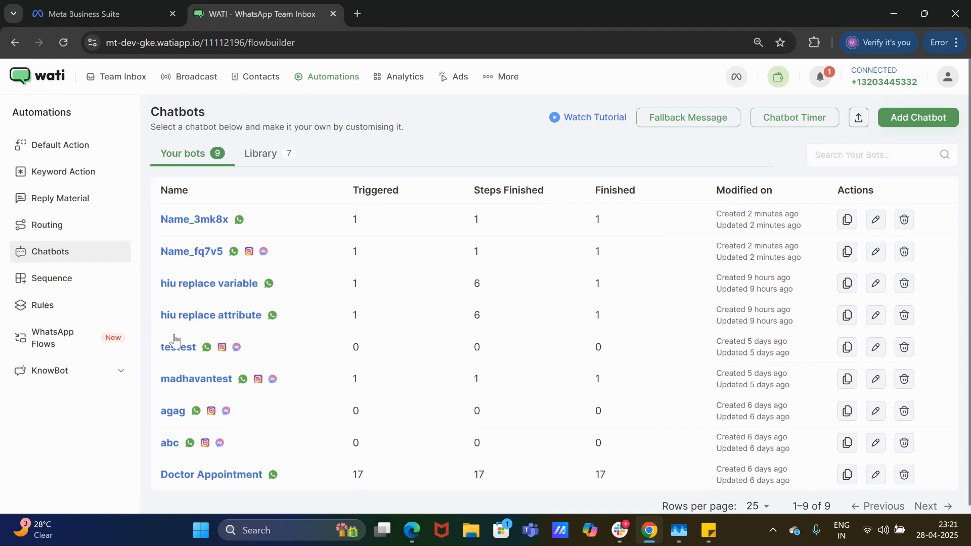
click(43, 306)
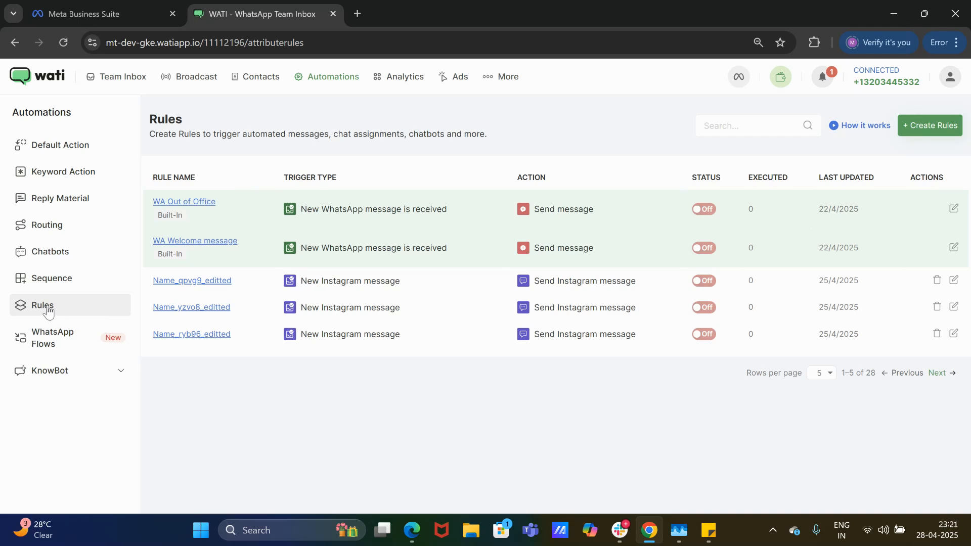
Start a new-WhatsApp-message rule on the Default number filtered by 'Incoming message matches keyword(s)'.
click(935, 126)
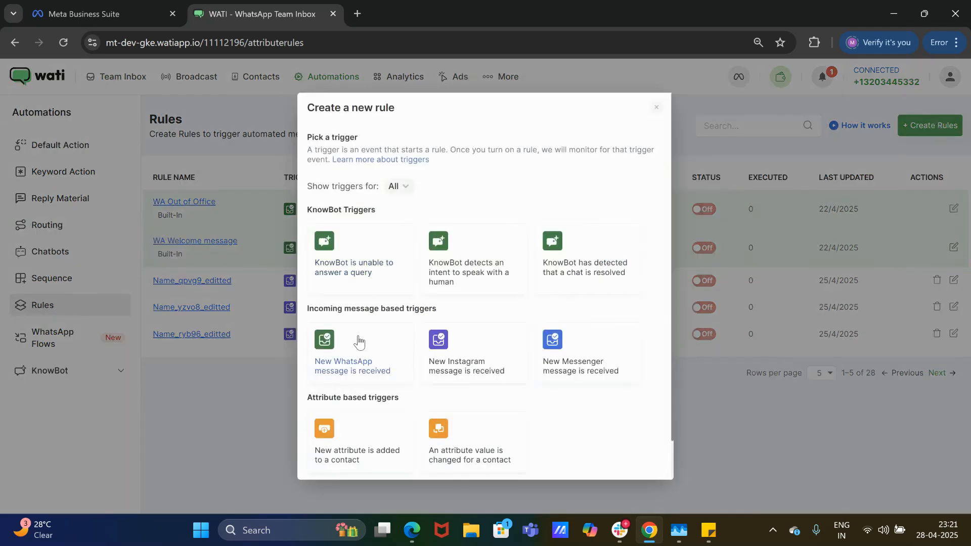
click(379, 357)
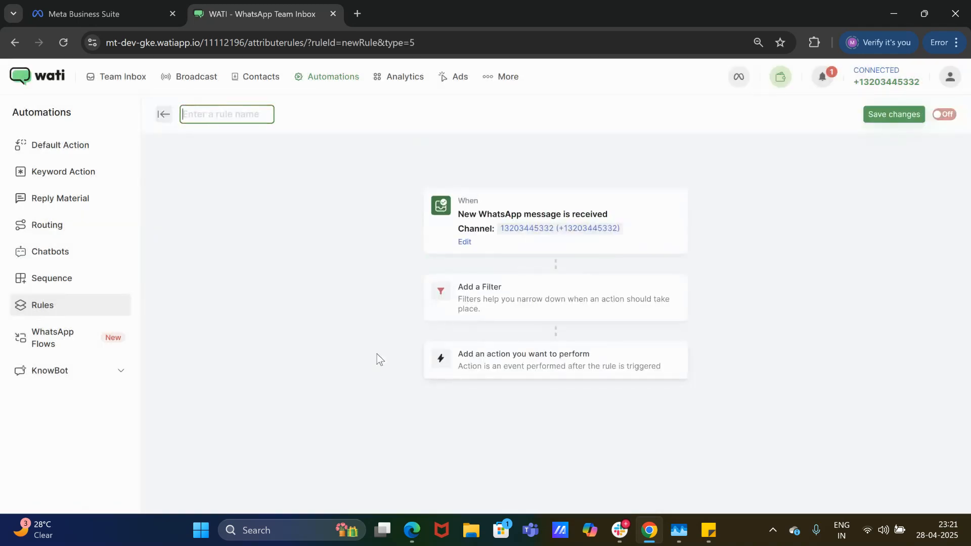
click(495, 241)
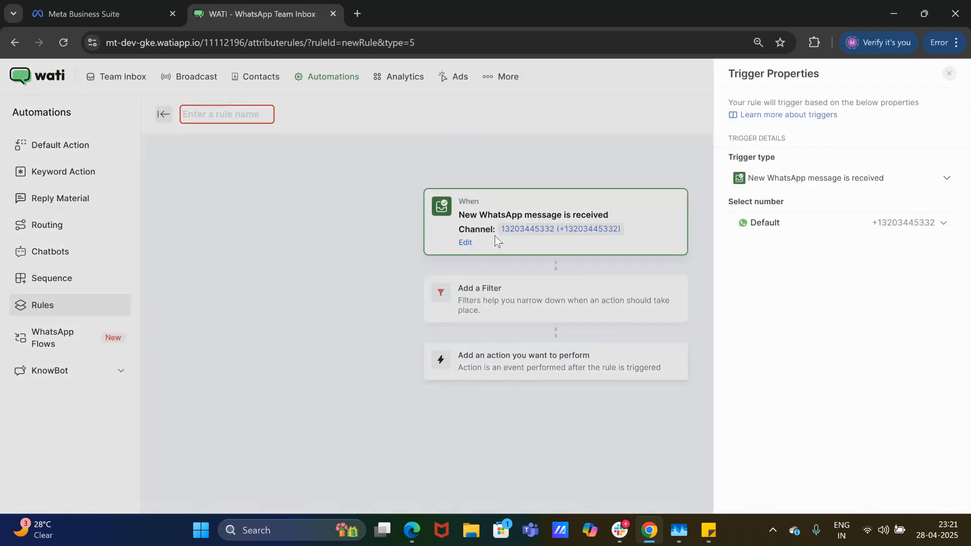
click(762, 224)
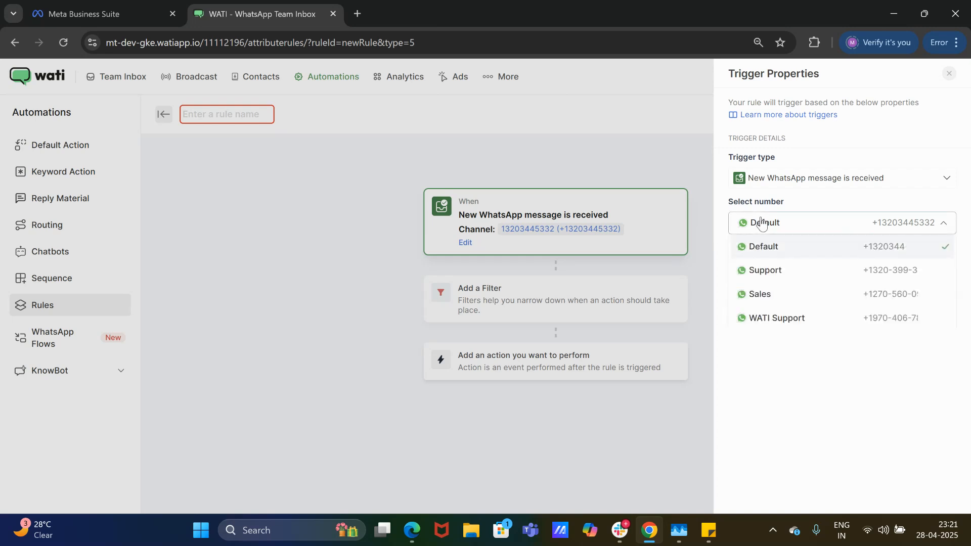
click(764, 247)
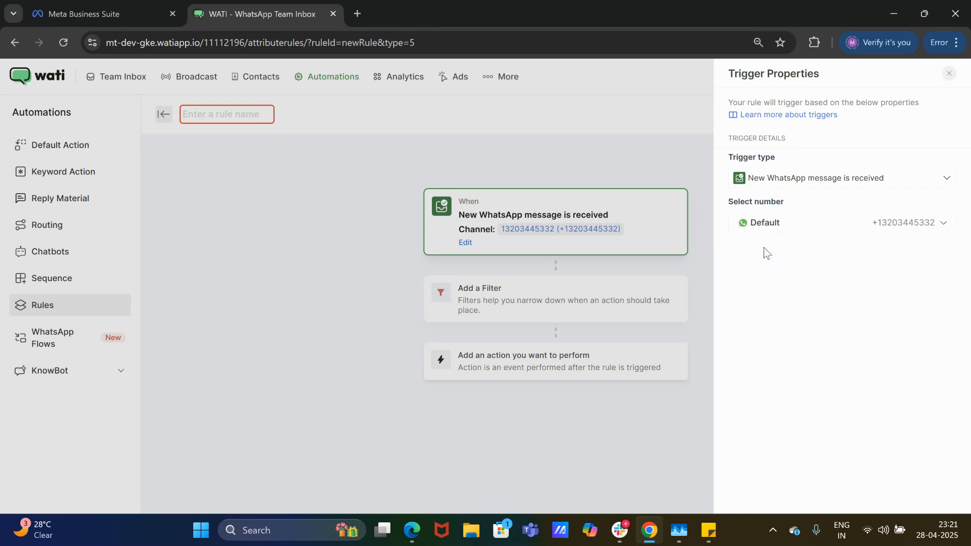
click(548, 306)
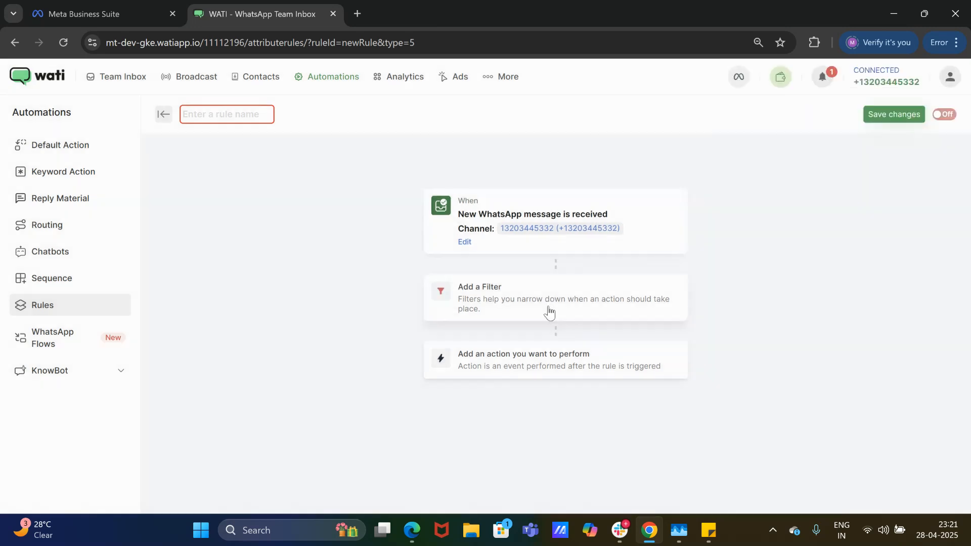
click(778, 182)
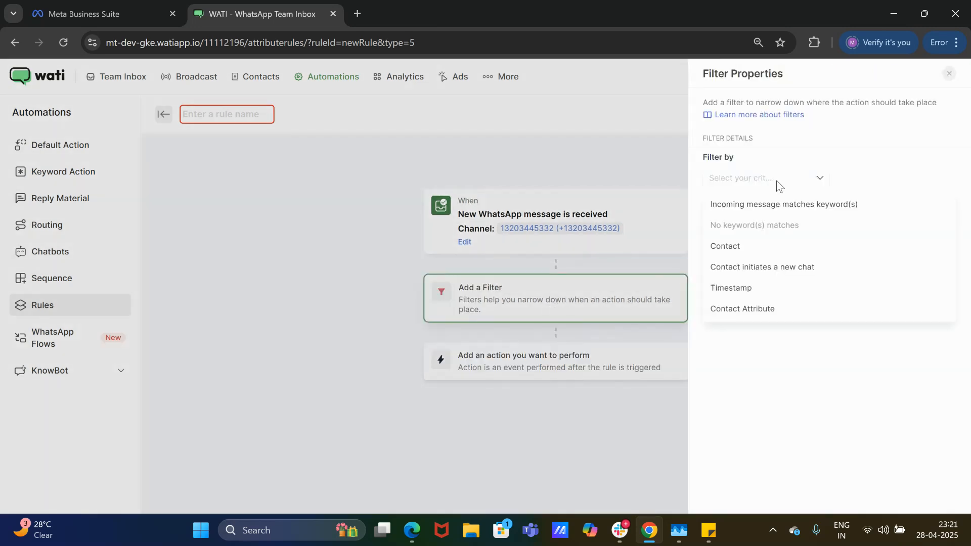
click(773, 206)
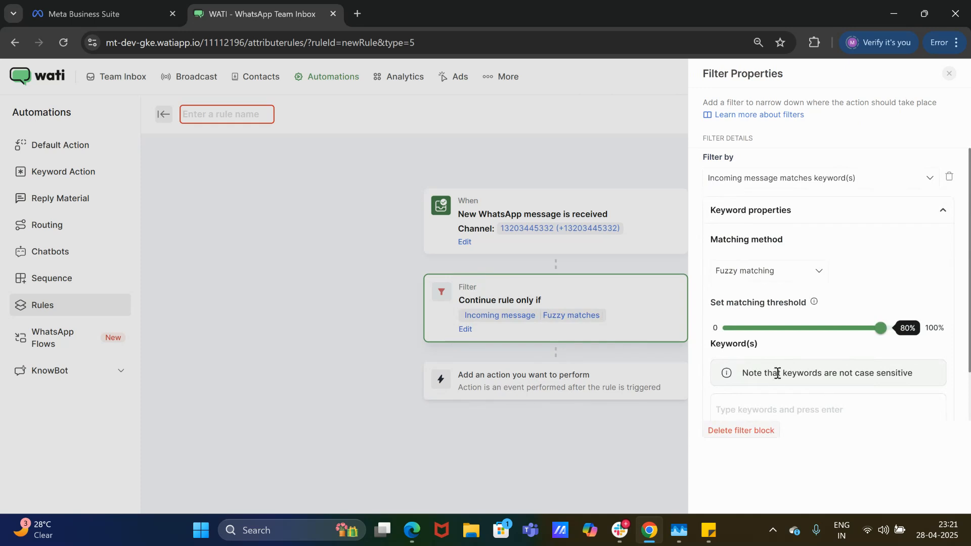
click(949, 75)
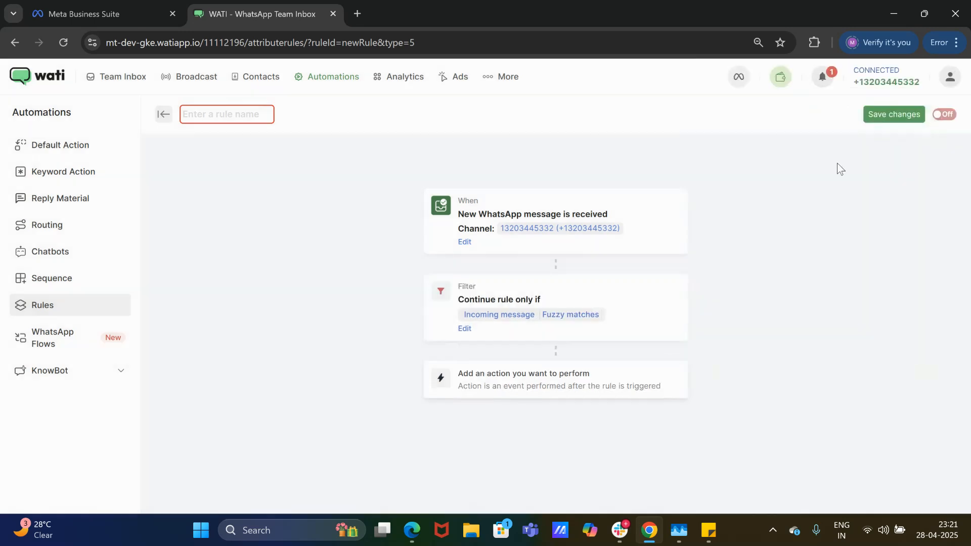
Inspect the rule's action types and trigger settings, then leave the editor without saving.
click(575, 392)
click(785, 198)
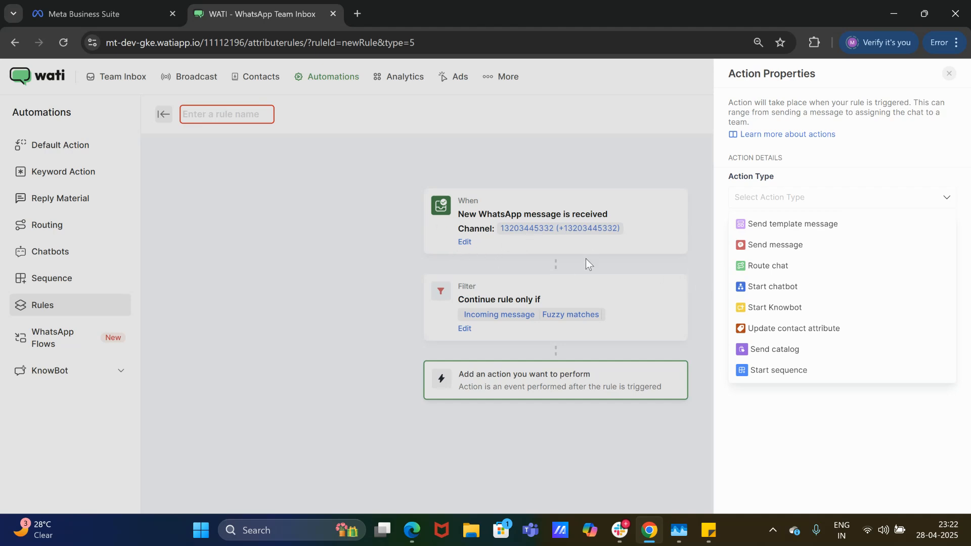
click(950, 75)
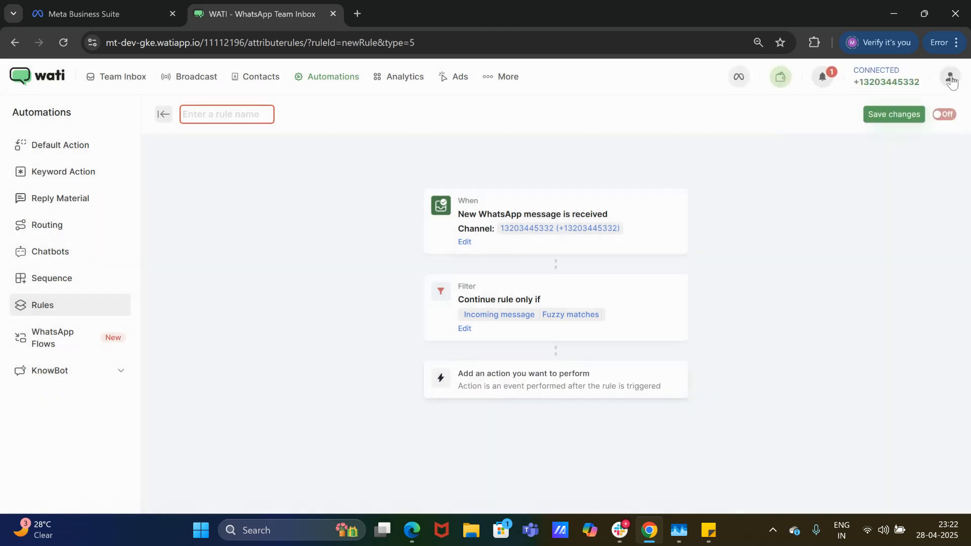
click(578, 229)
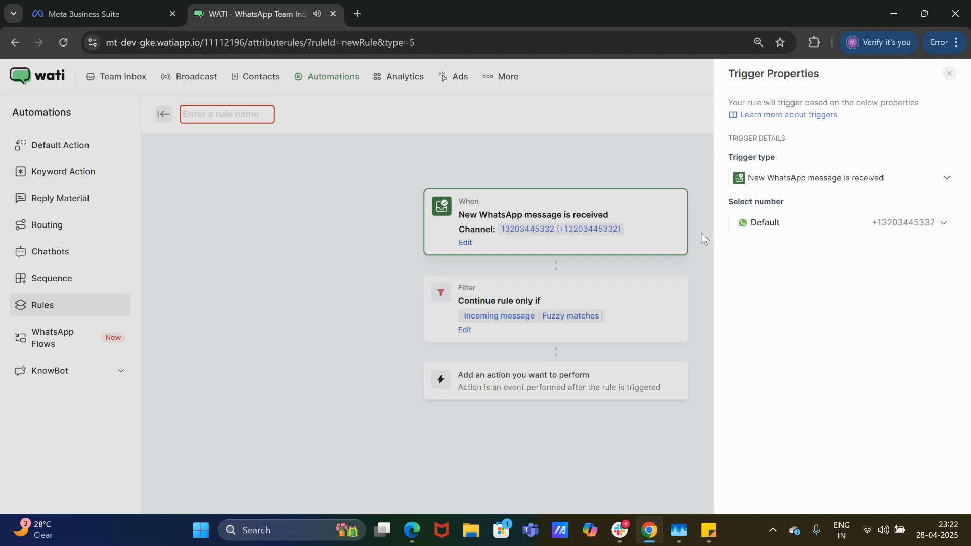
click(949, 74)
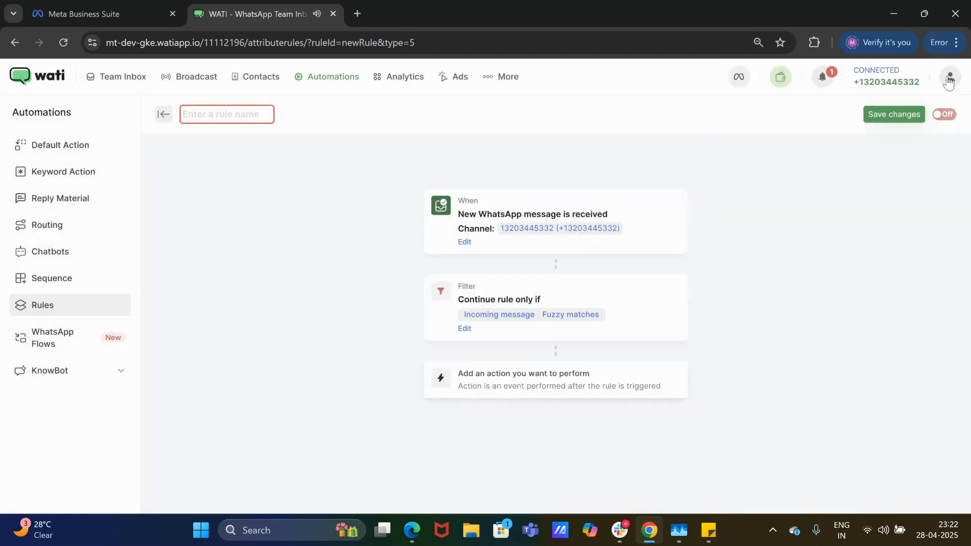
click(163, 116)
click(468, 314)
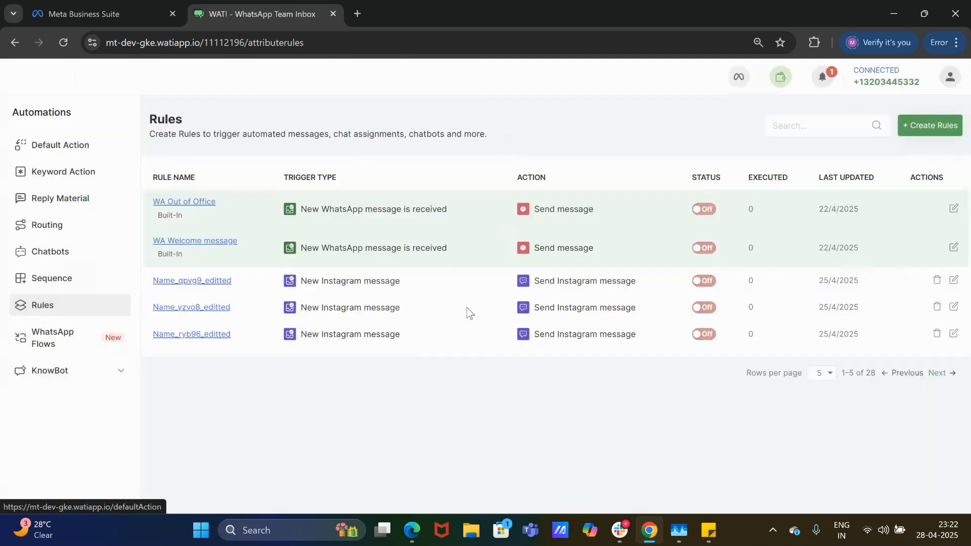
click(931, 132)
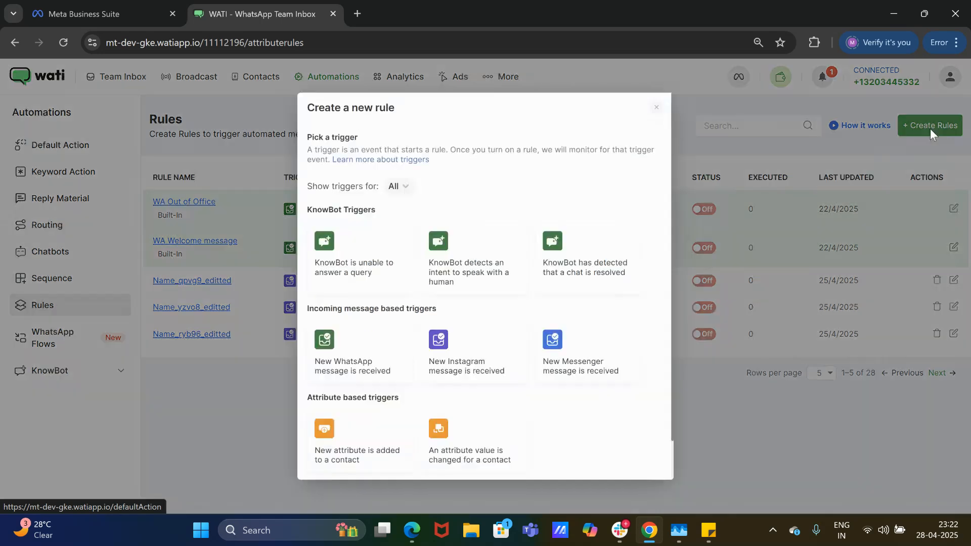
click(373, 270)
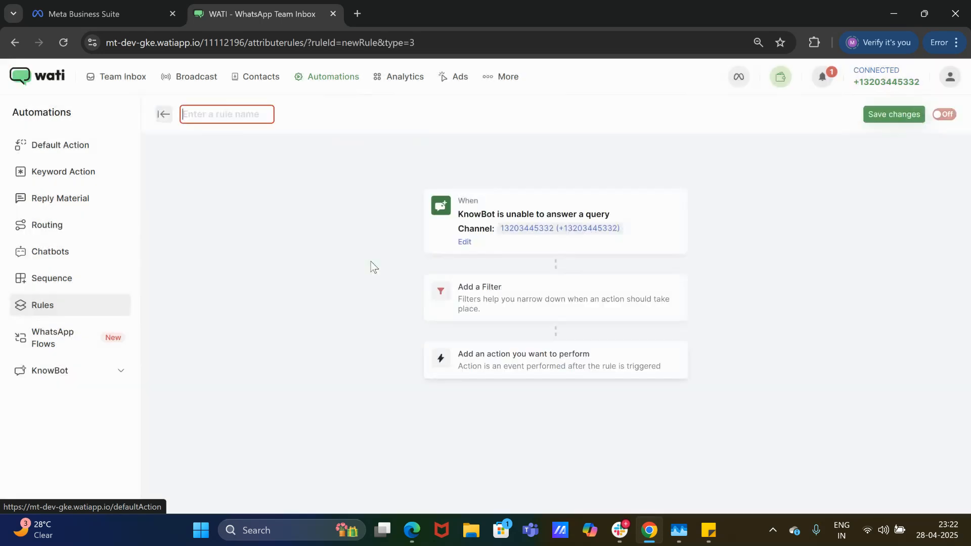
click(524, 244)
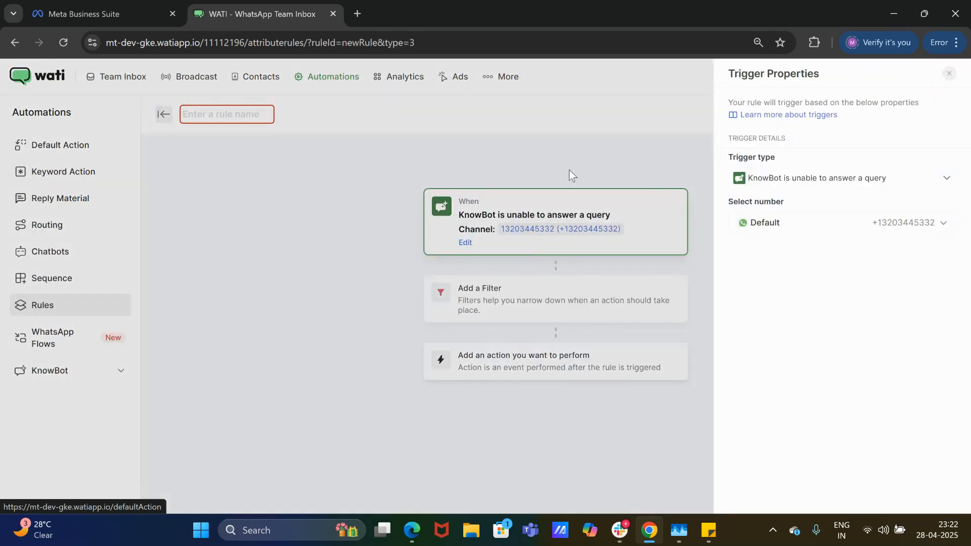
click(950, 74)
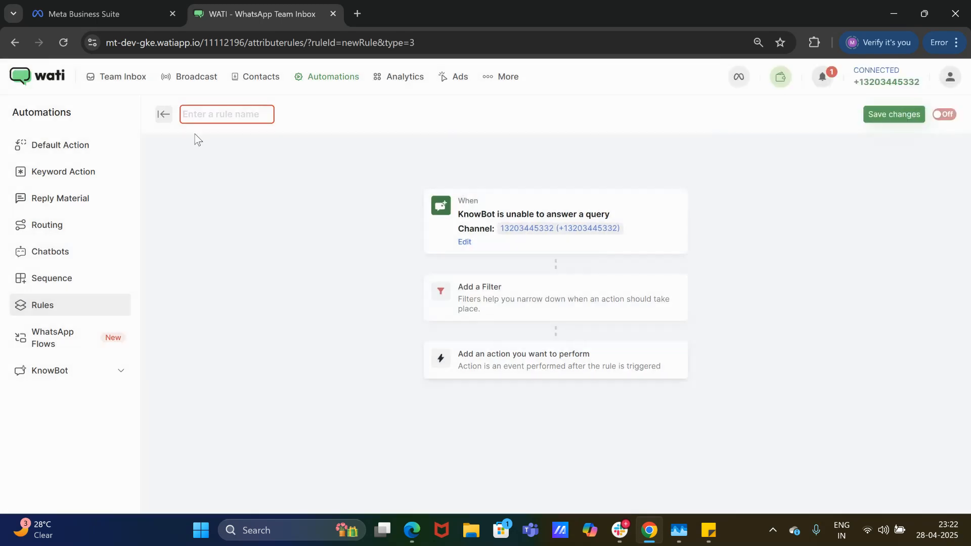
click(164, 116)
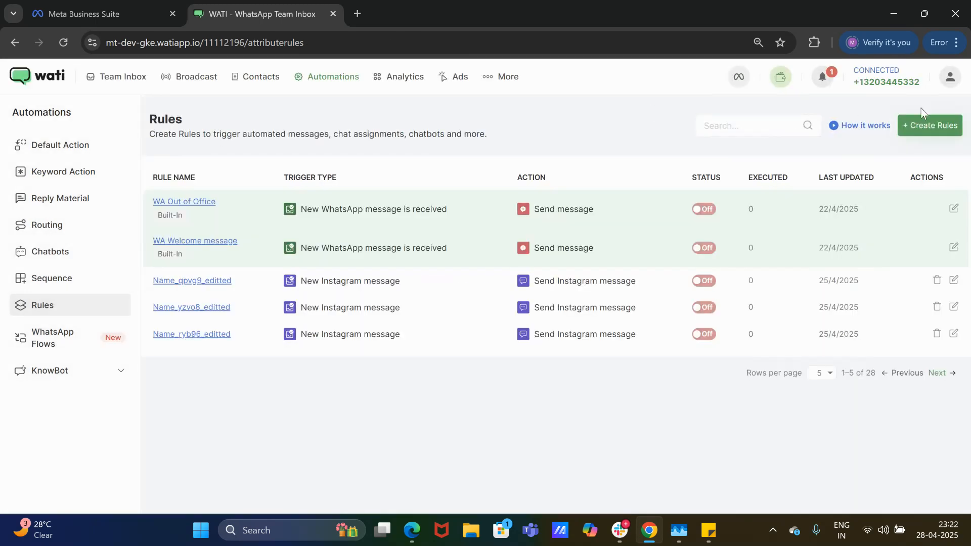
click(929, 128)
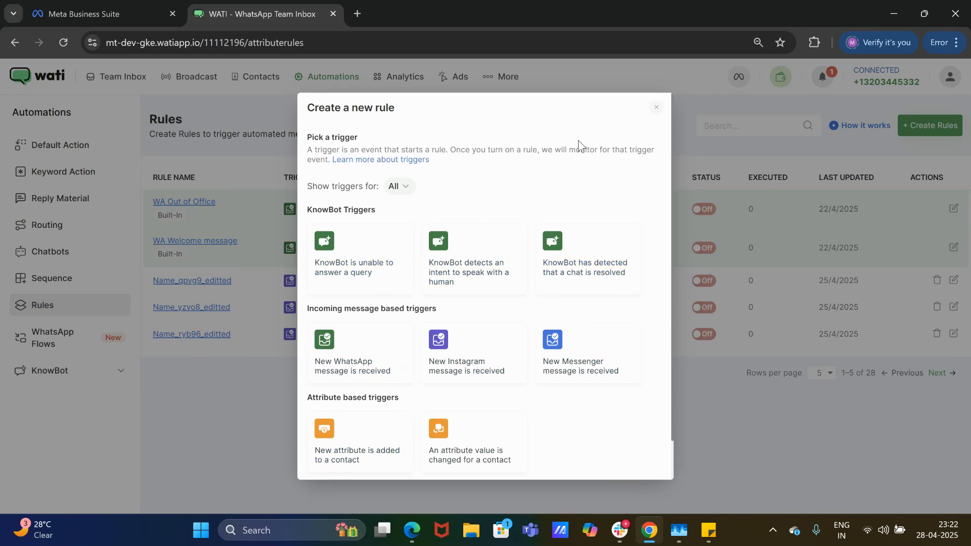
click(656, 108)
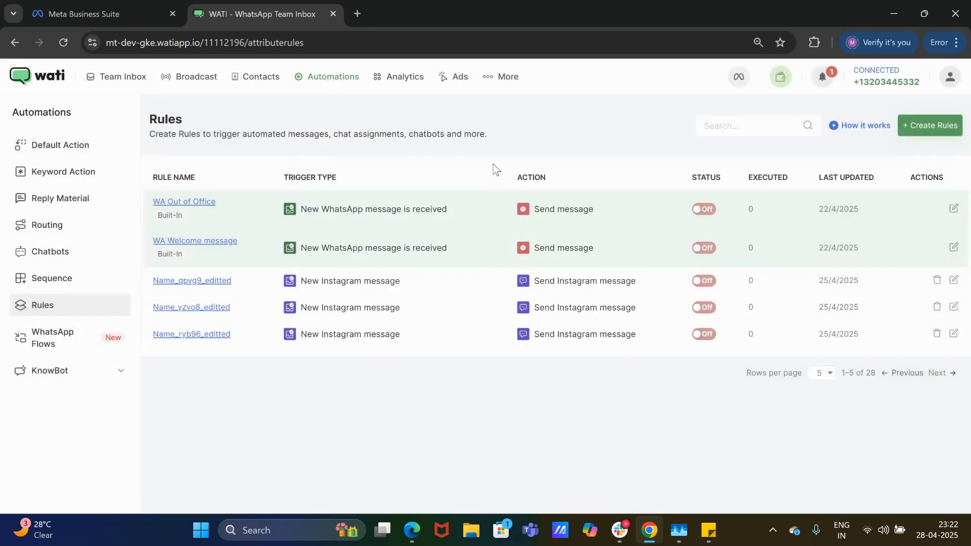
Go to Account Details > Billing Information > Your Plan to see the Business Plan.
click(496, 81)
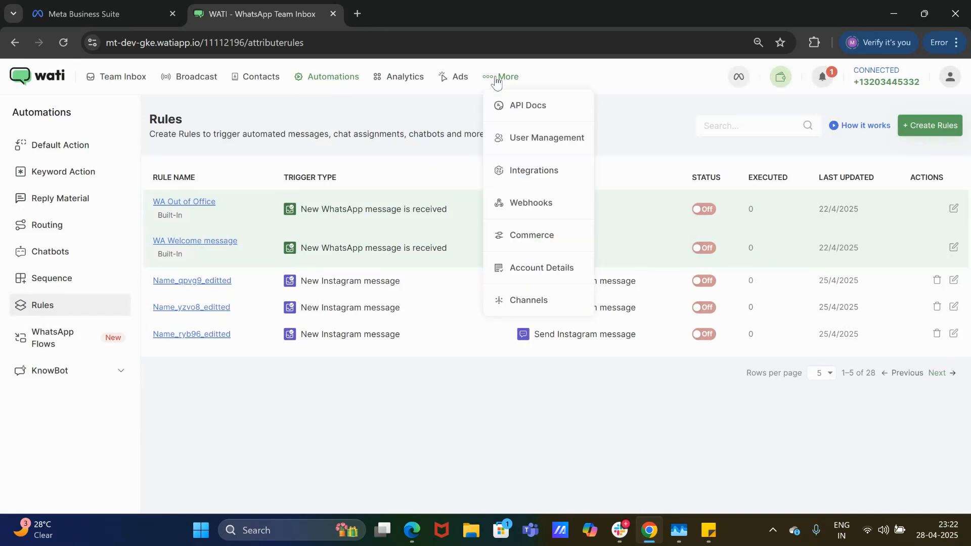
click(516, 268)
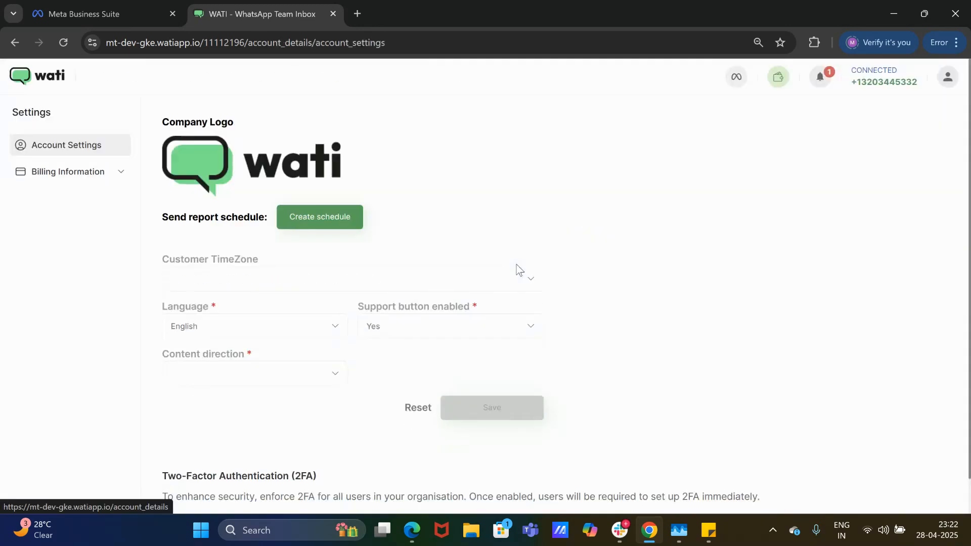
click(74, 172)
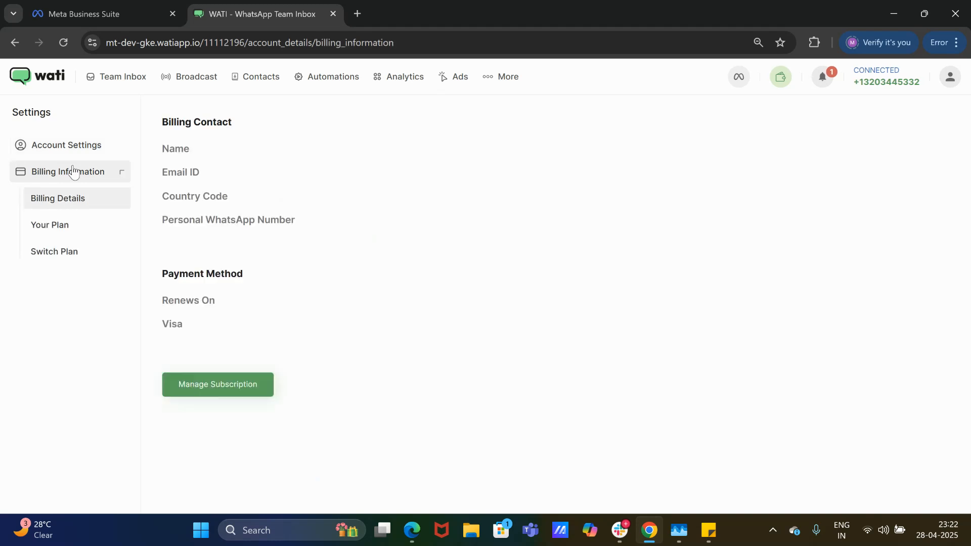
click(36, 226)
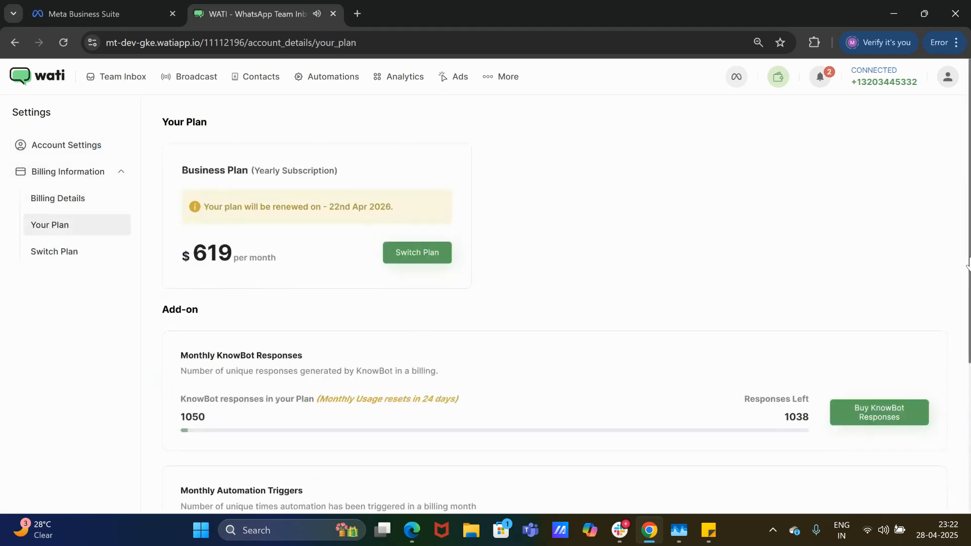
drag(968, 263, 968, 415)
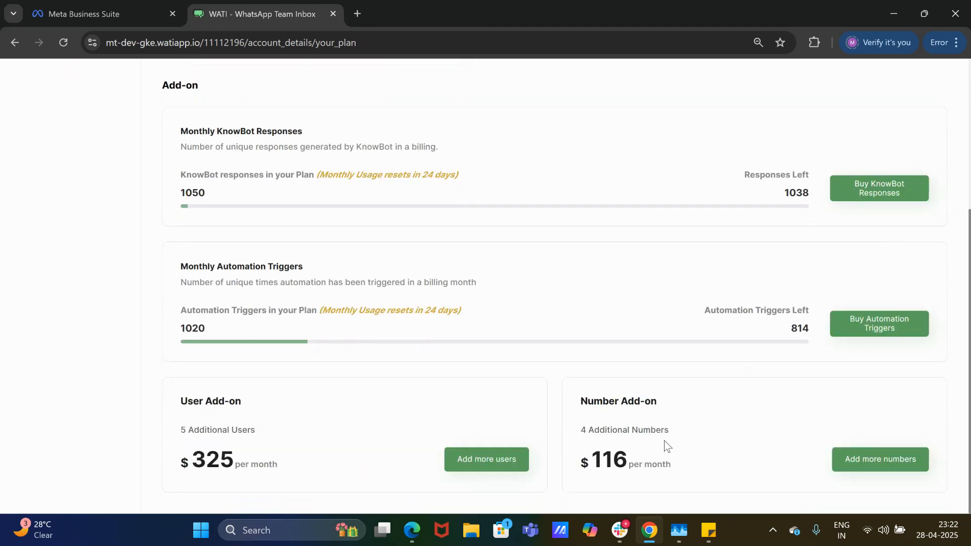
Compare add-on pricing for 3 versus 4 extra numbers, then close without buying.
click(856, 468)
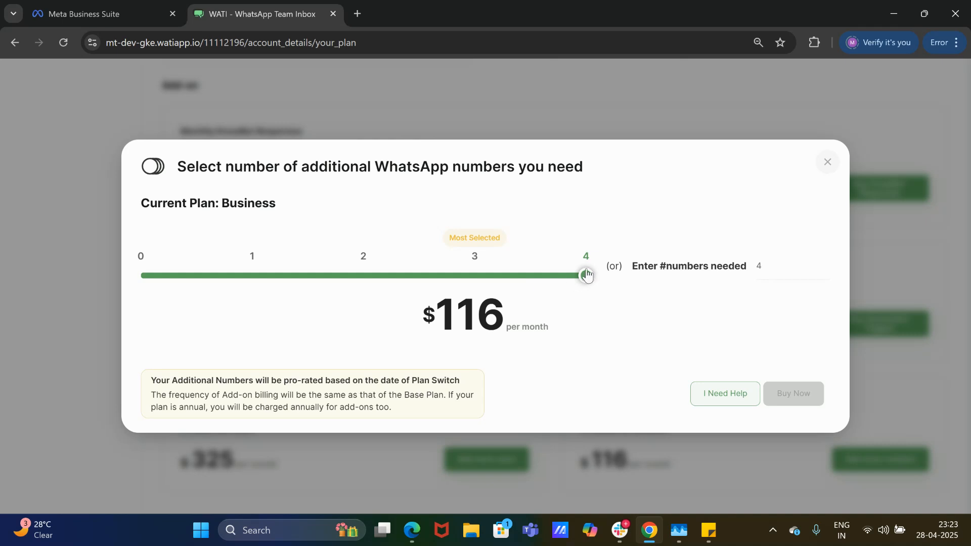
mouse_move(586, 275)
mouse_down()
mouse_move(475, 275)
mouse_move(593, 274)
mouse_up()
click(828, 163)
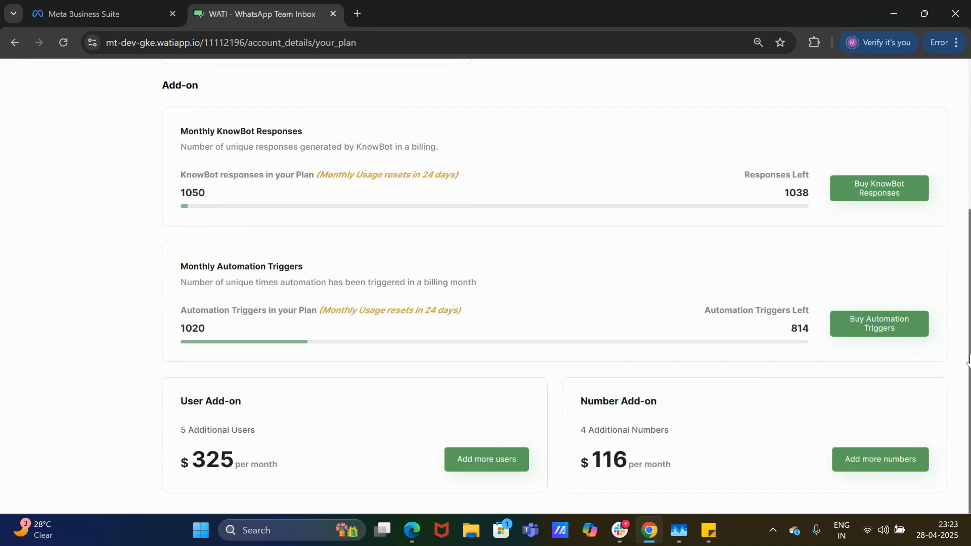
drag(969, 360, 969, 210)
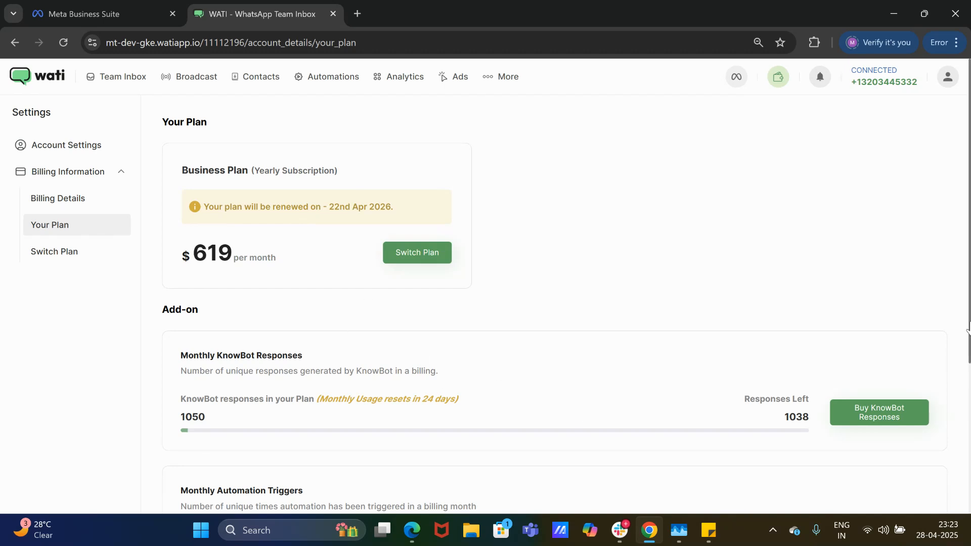
mouse_move(968, 329)
mouse_down()
mouse_move(968, 468)
mouse_move(968, 320)
mouse_up()
click(499, 80)
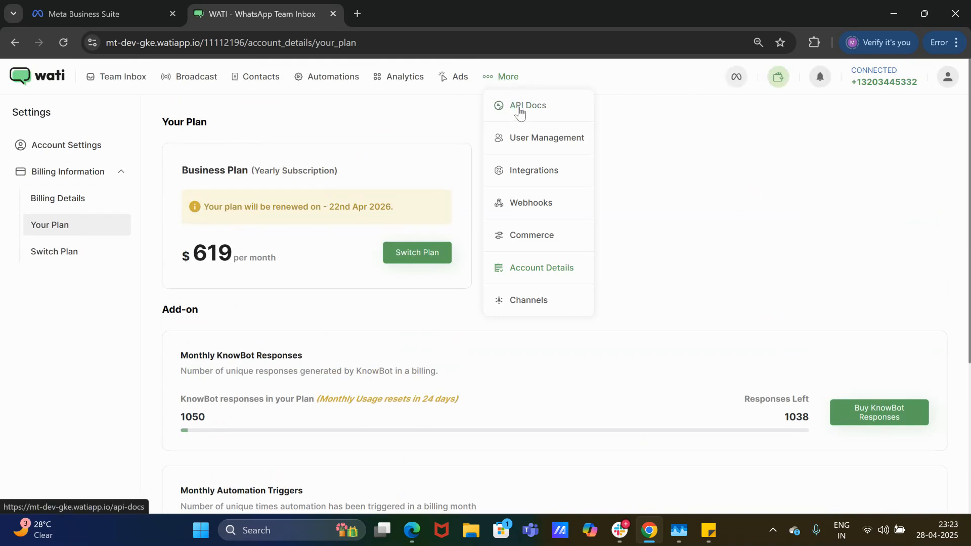
Go to the Integrations page listing Shopify, WhatsApp chat widget, Facebook, Google Sheets, Zapier and HubSpot.
click(532, 174)
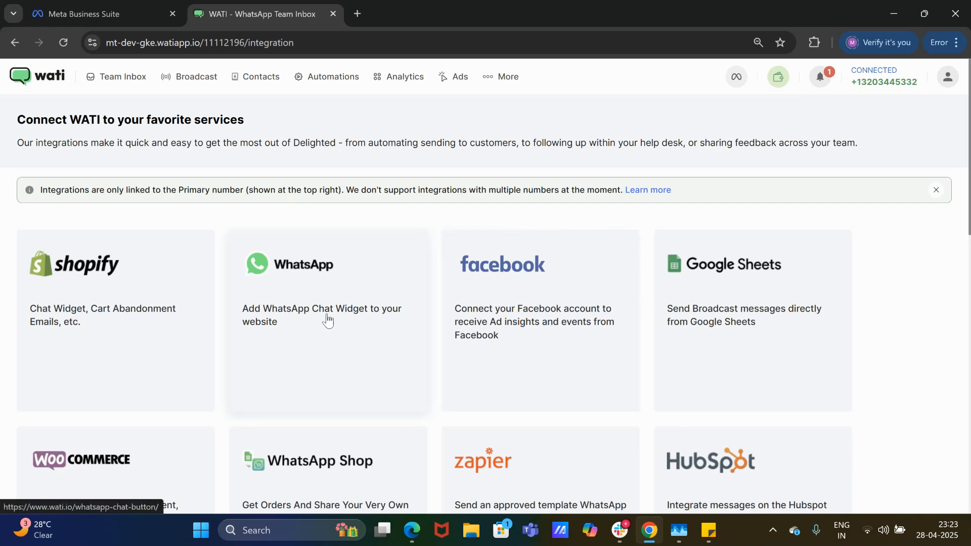
click(493, 80)
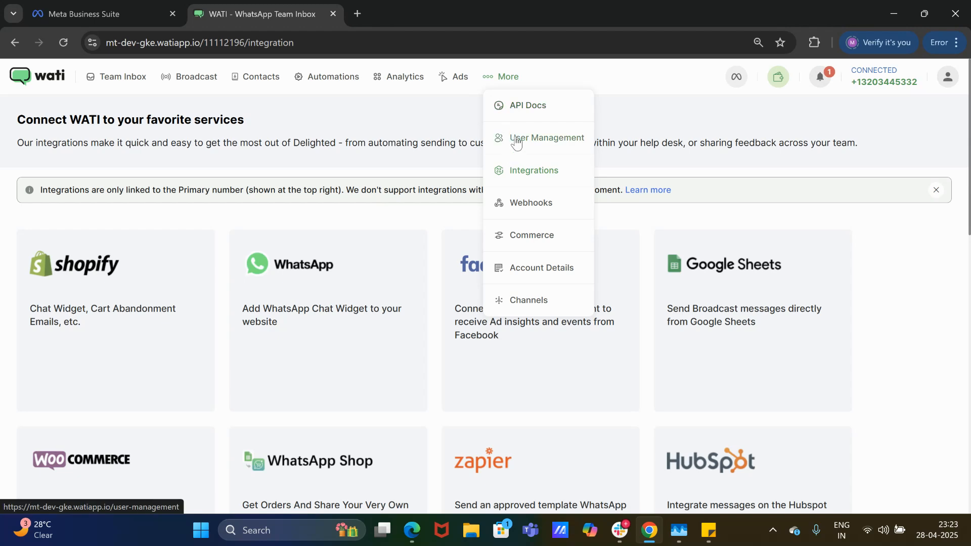